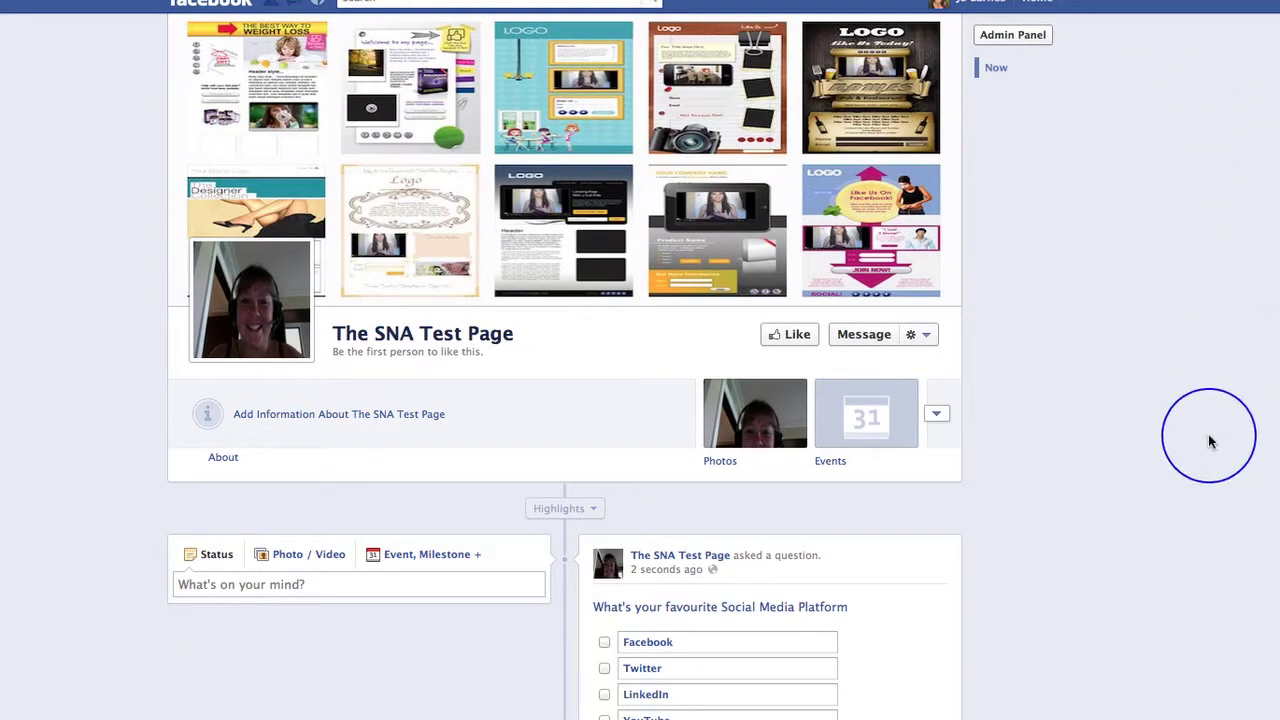
Remove the New Team Member Started post from highlights so it becomes a single-column post
scroll(1210, 441, "down", 5)
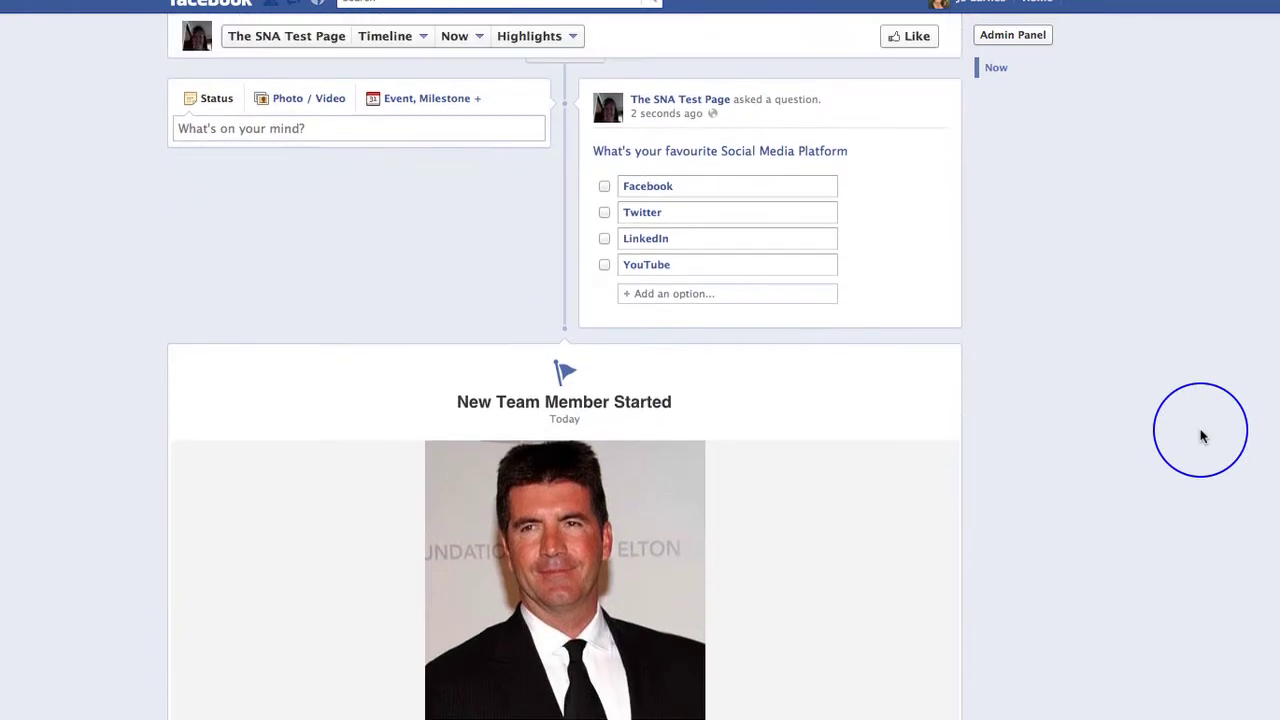
scroll(1200, 434, "down", 2)
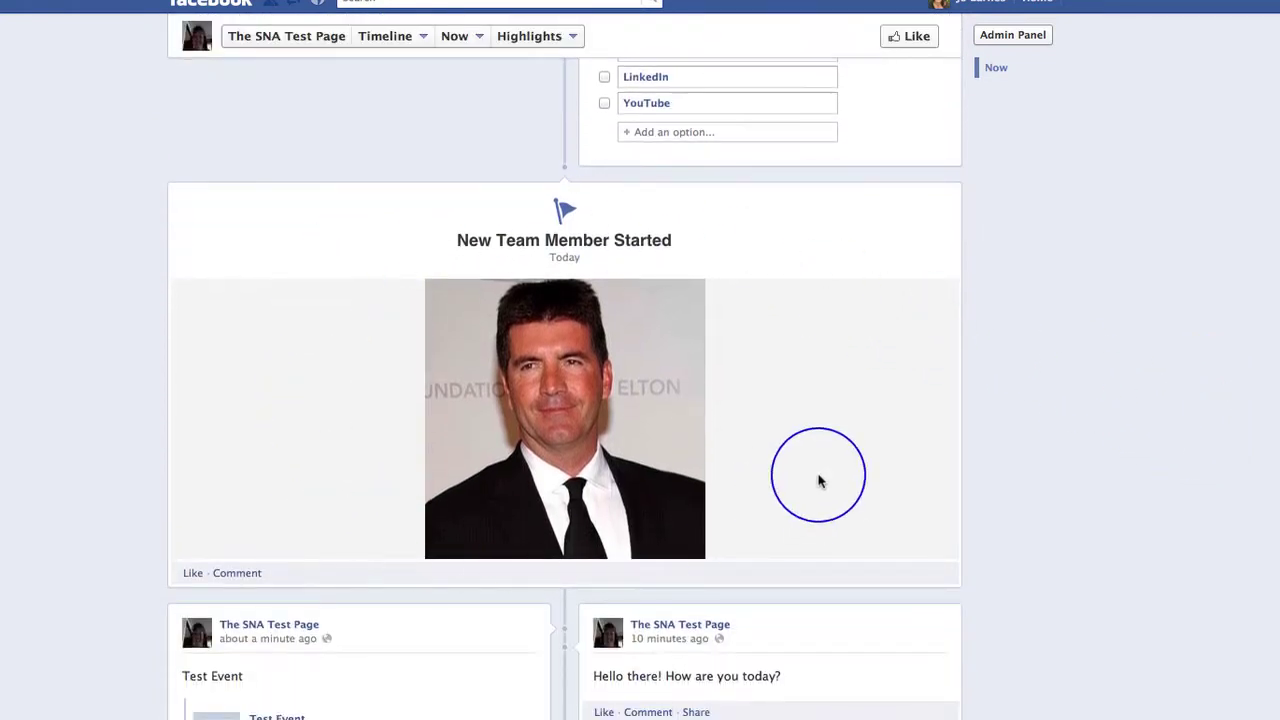
mouse_move(877, 254)
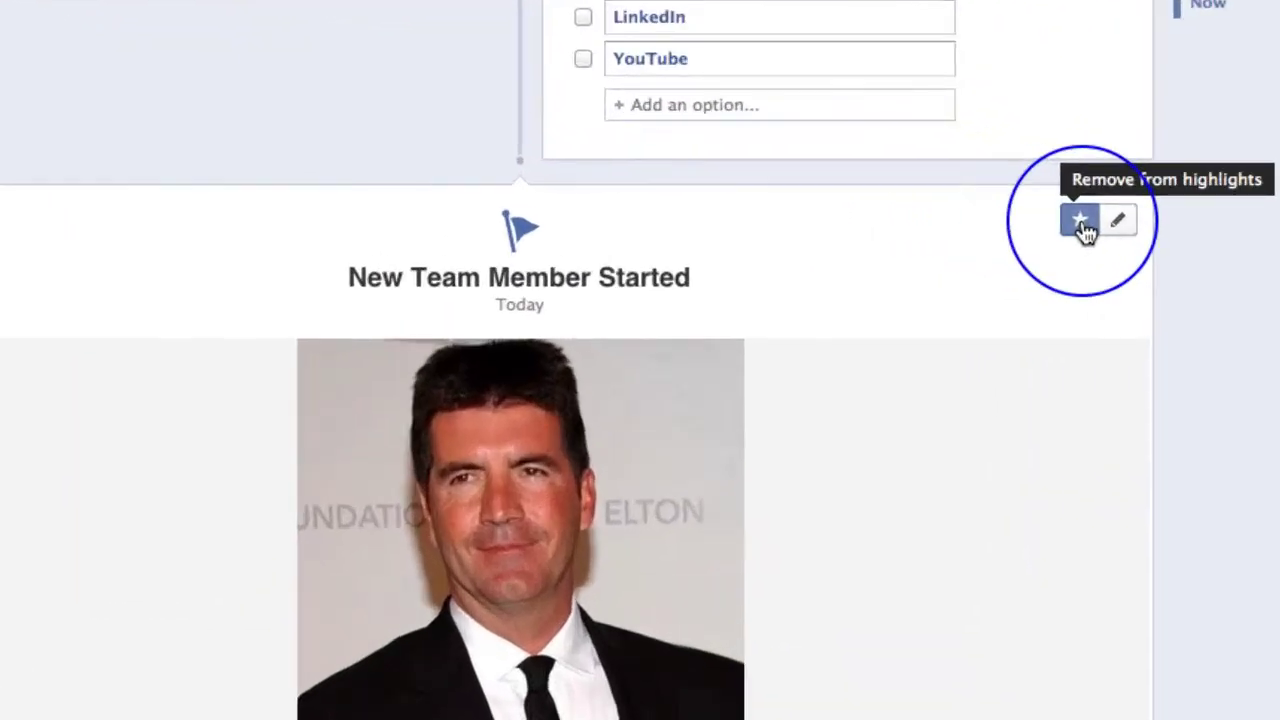
left_click(918, 211)
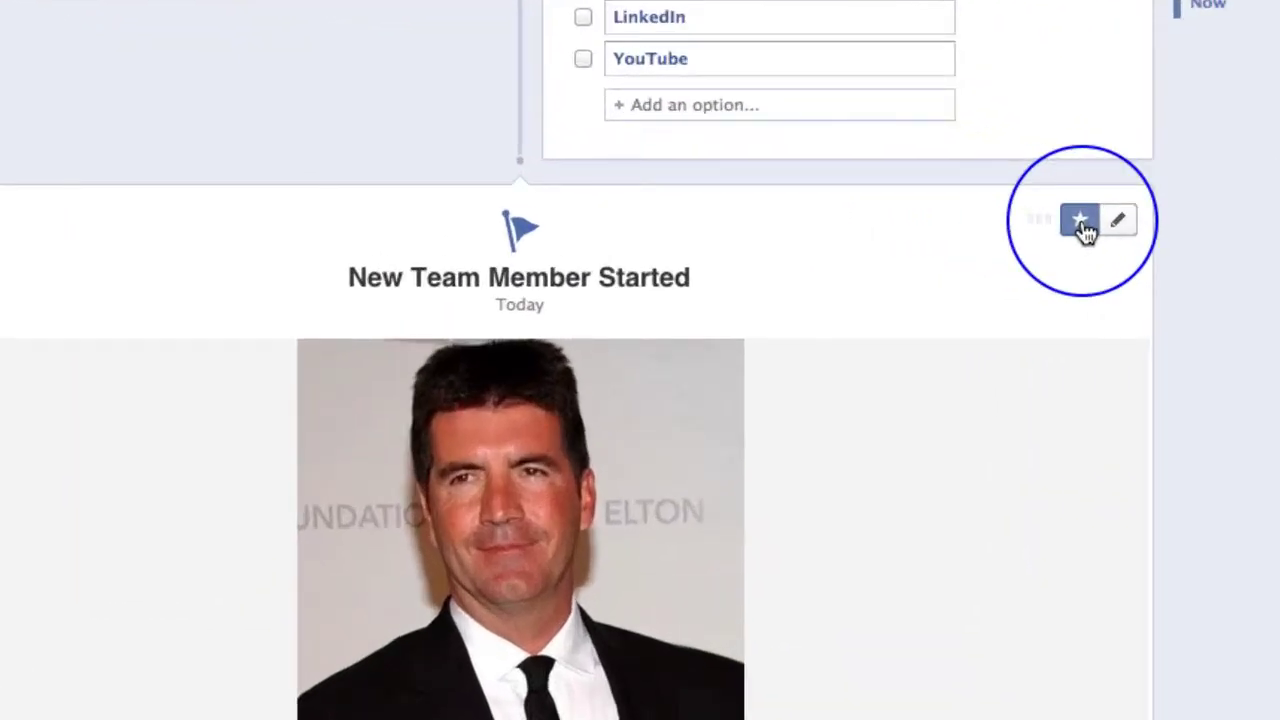
scroll(749, 405, "up", 3)
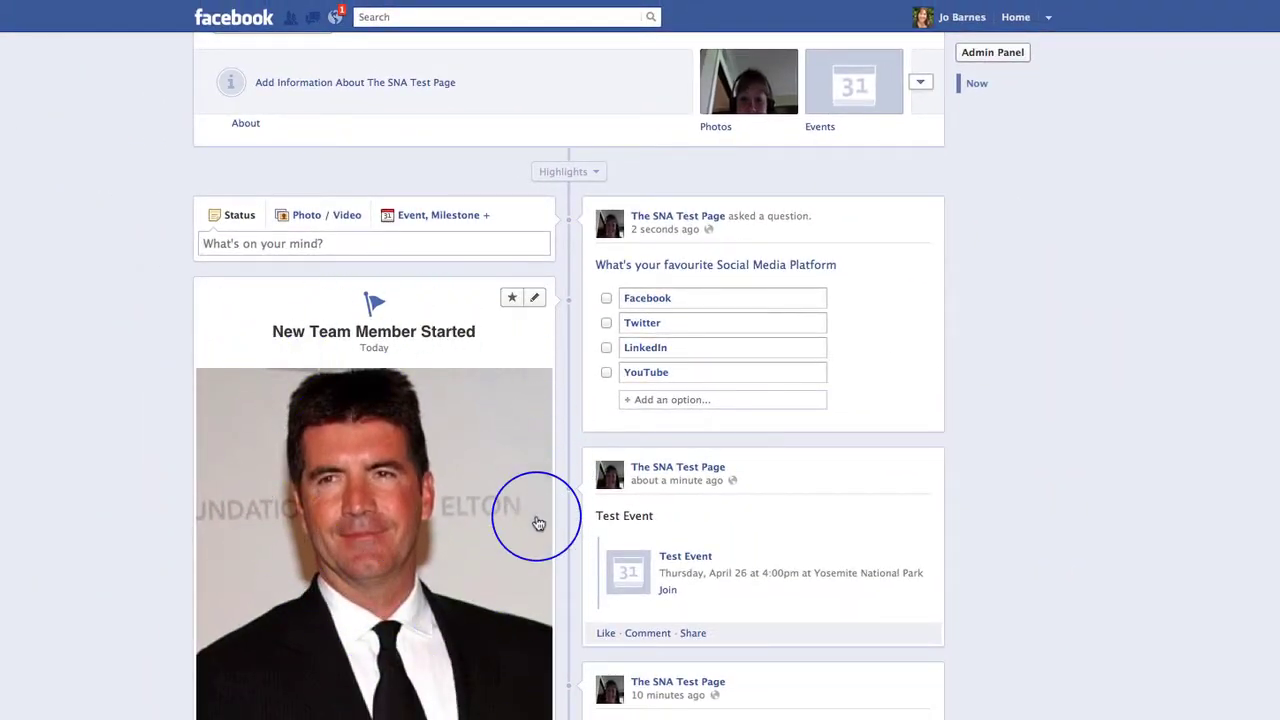
Re-highlight the New Team Member Started post, then scroll down The Social Networking Academy timeline
scroll(537, 522, "down", 15)
scroll(537, 522, "up", 15)
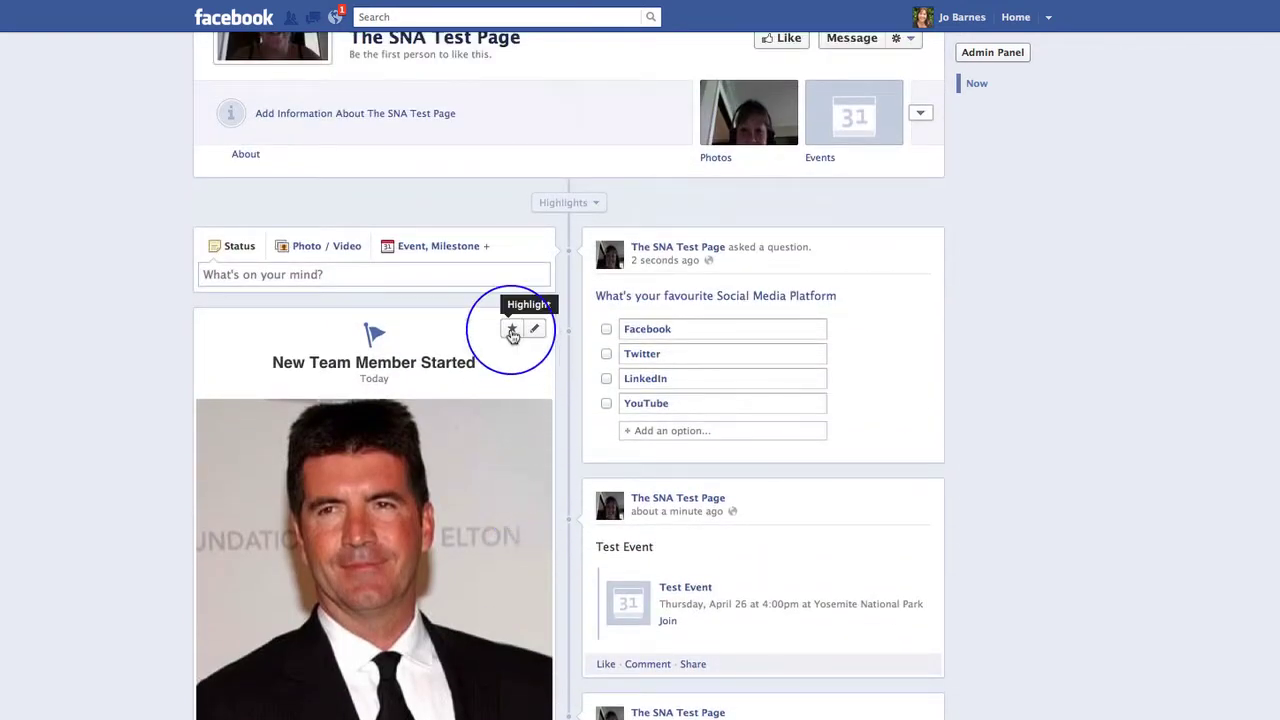
left_click(511, 333)
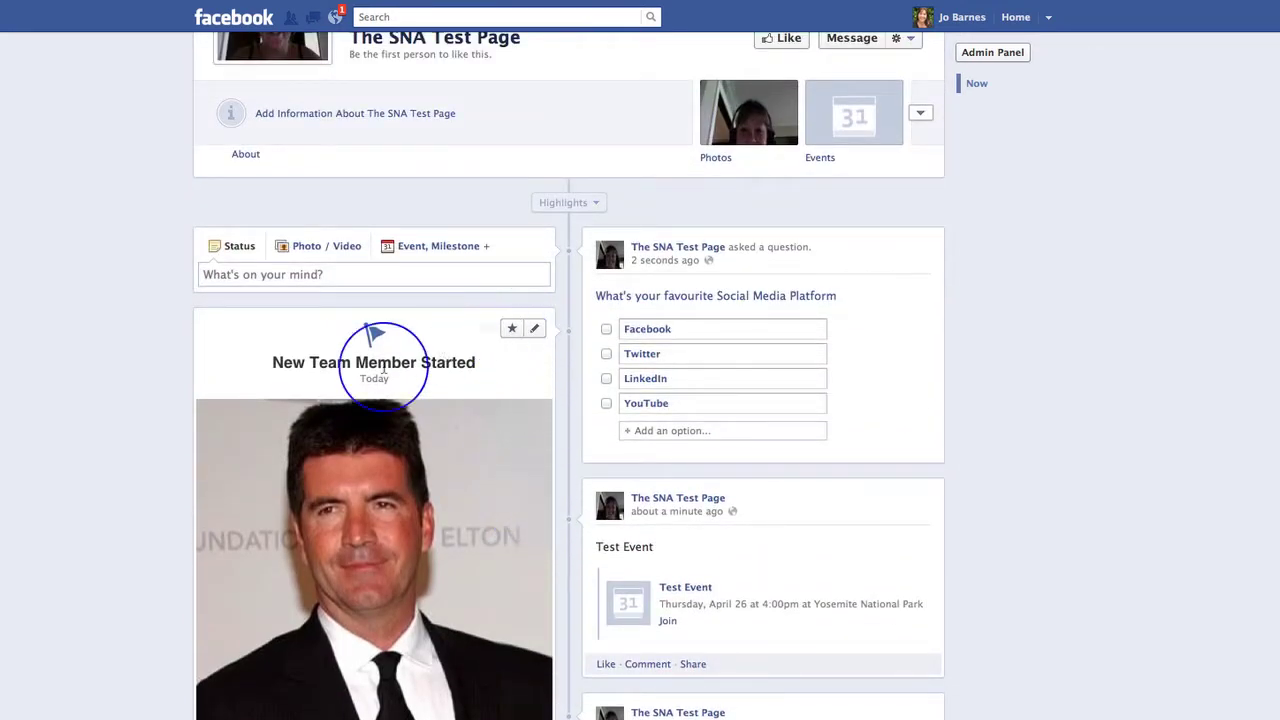
scroll(995, 405, "down", 5)
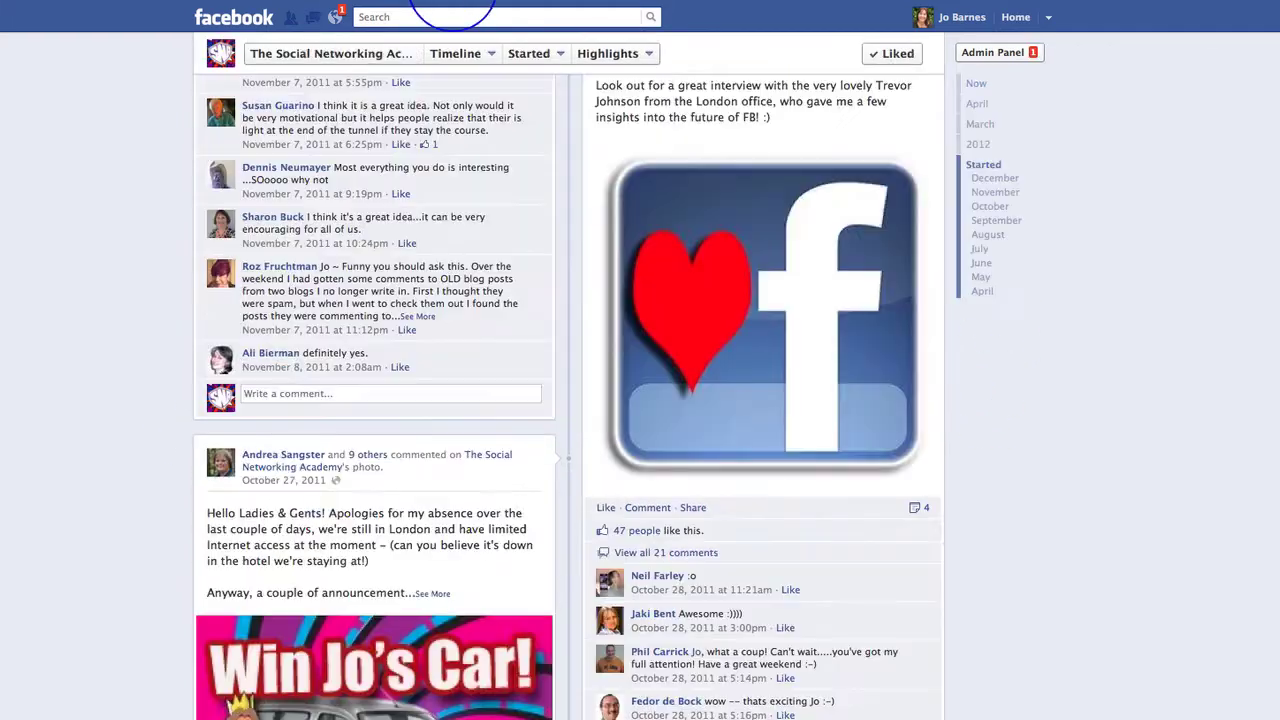
Jump the timeline back to Now and scroll to the 'What are you going to learn today?' post
left_click(485, 68)
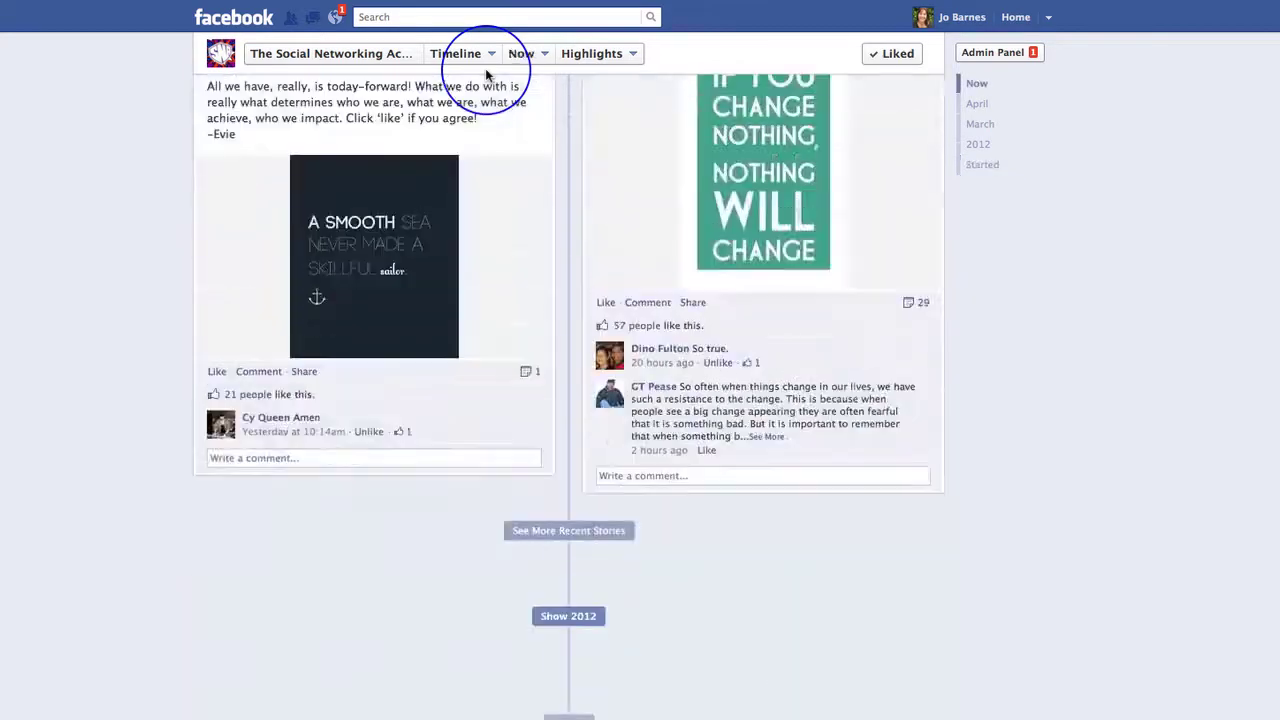
scroll(547, 265, "down", 1)
scroll(547, 265, "down", 5)
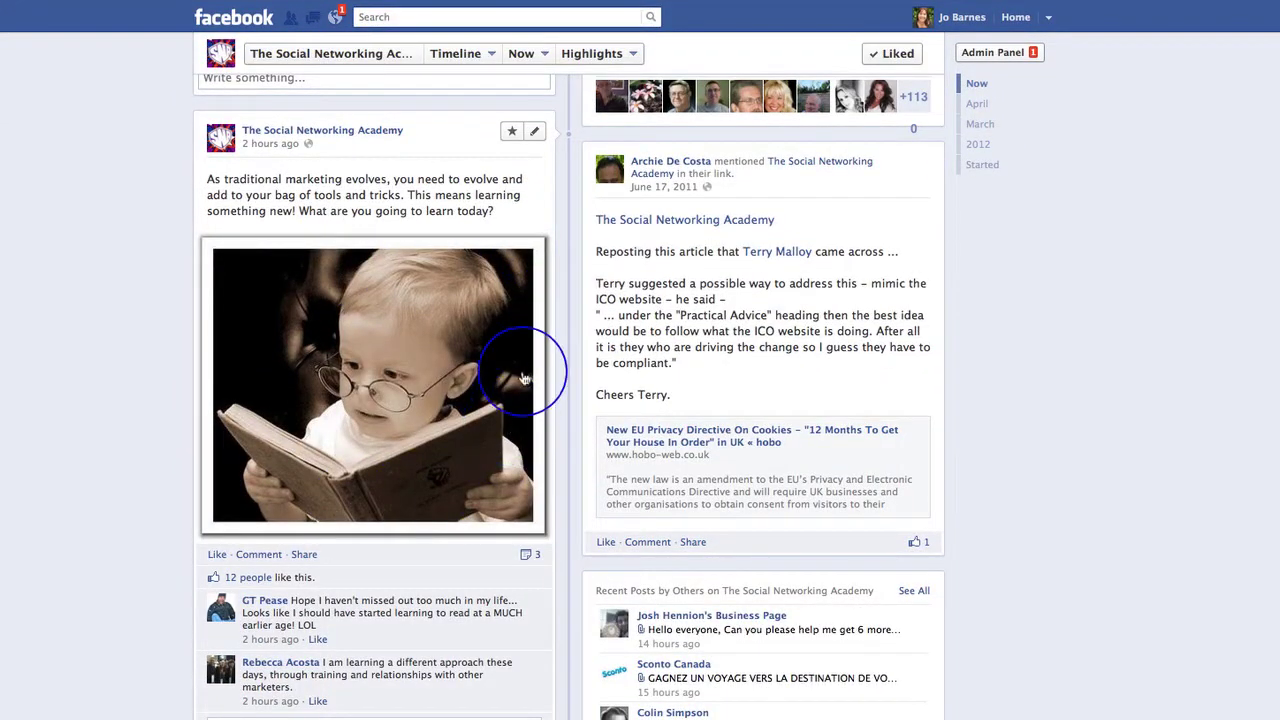
scroll(524, 377, "down", 3)
scroll(524, 377, "up", 5)
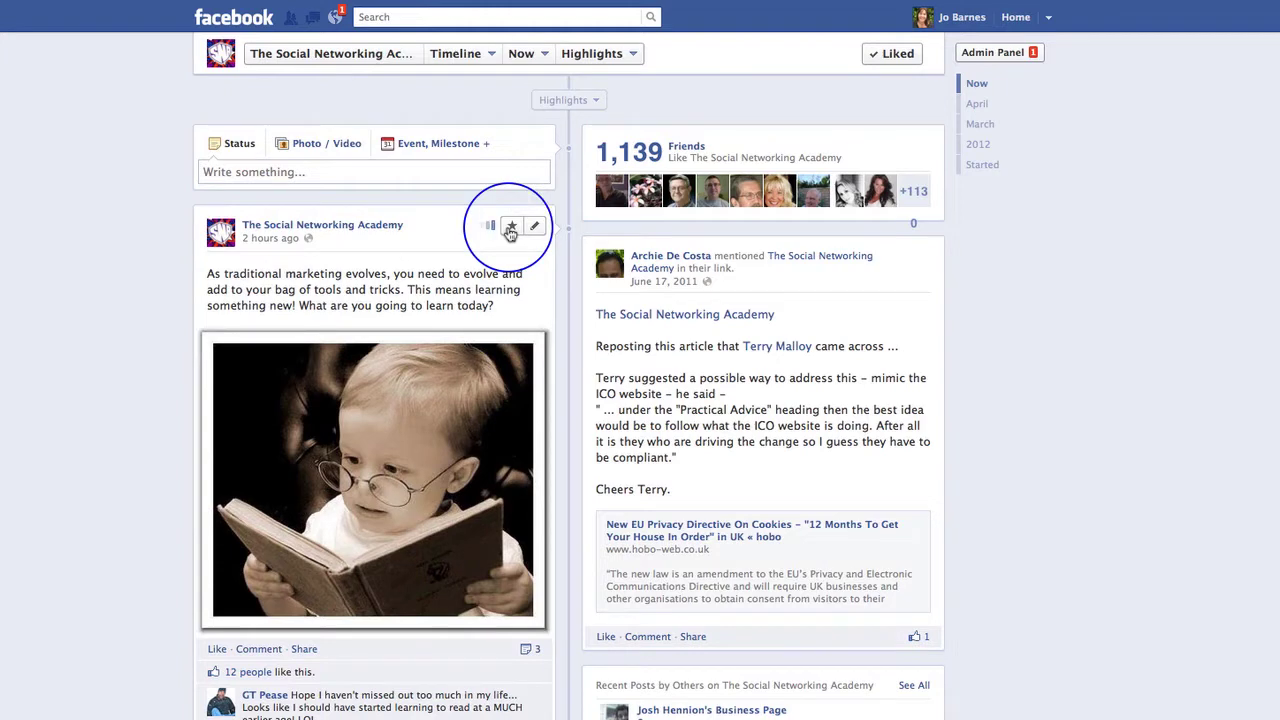
left_click(510, 228)
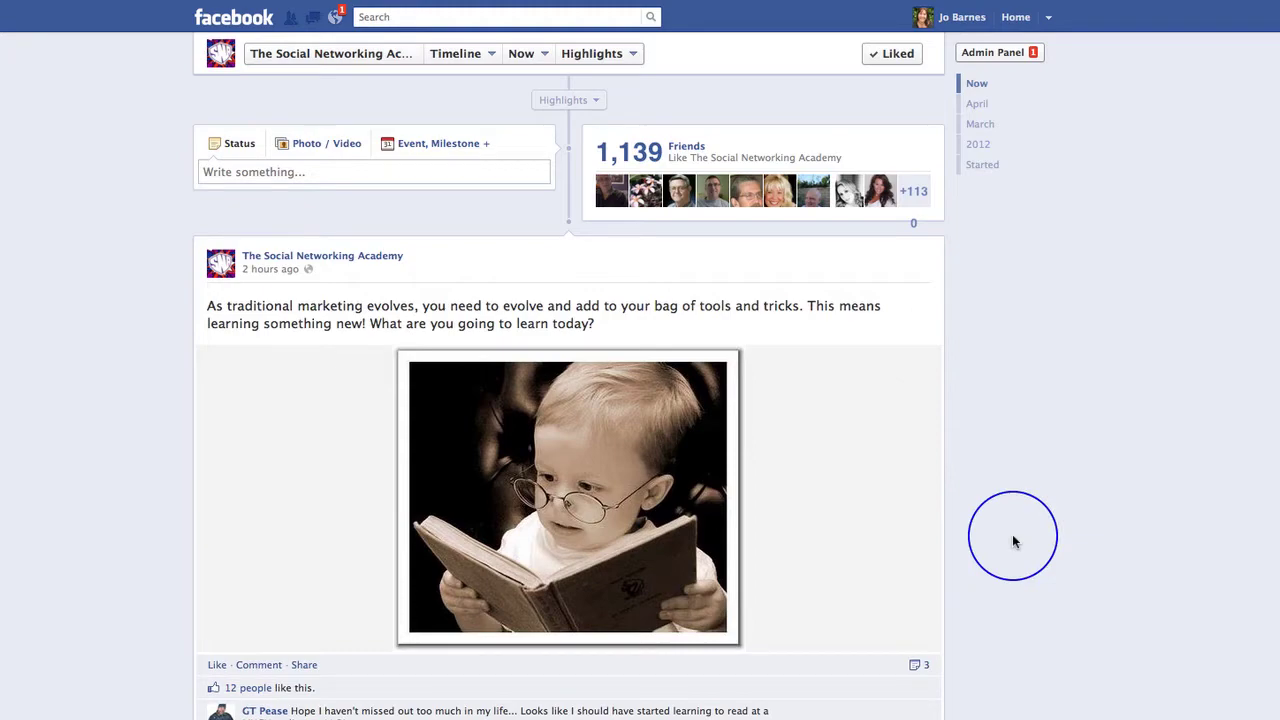
scroll(1013, 541, "down", 5)
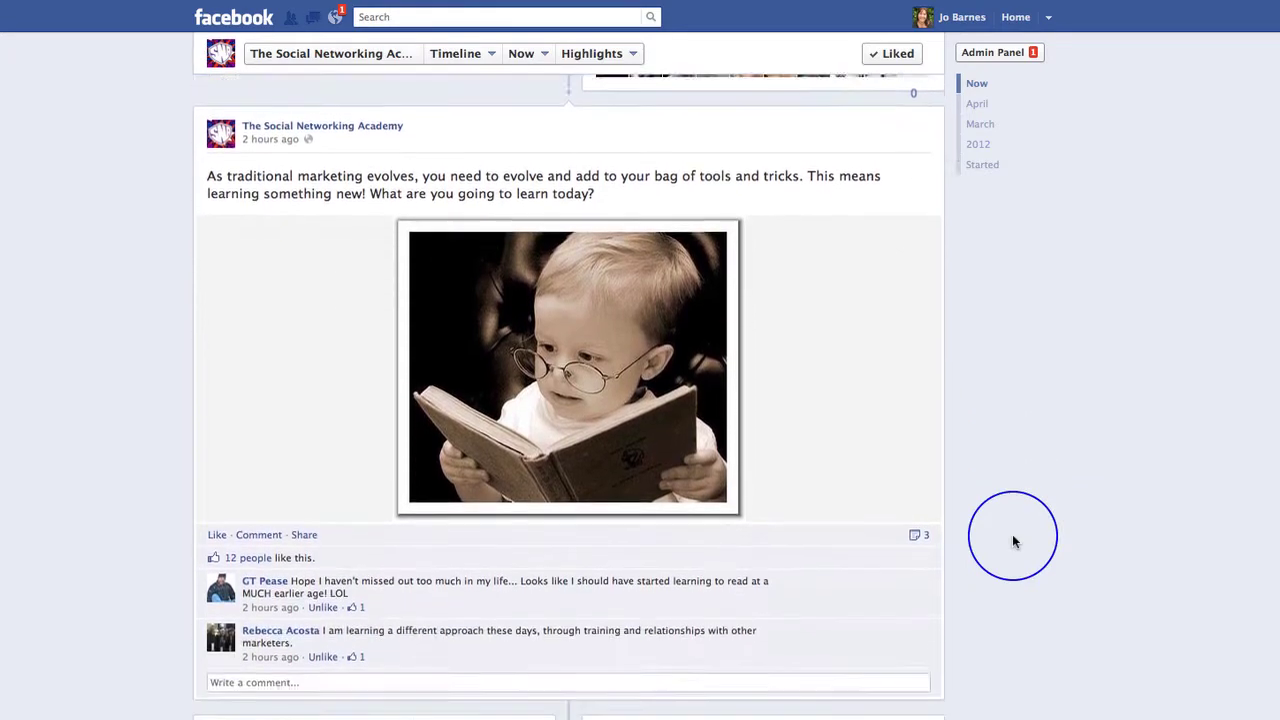
scroll(1013, 541, "down", 15)
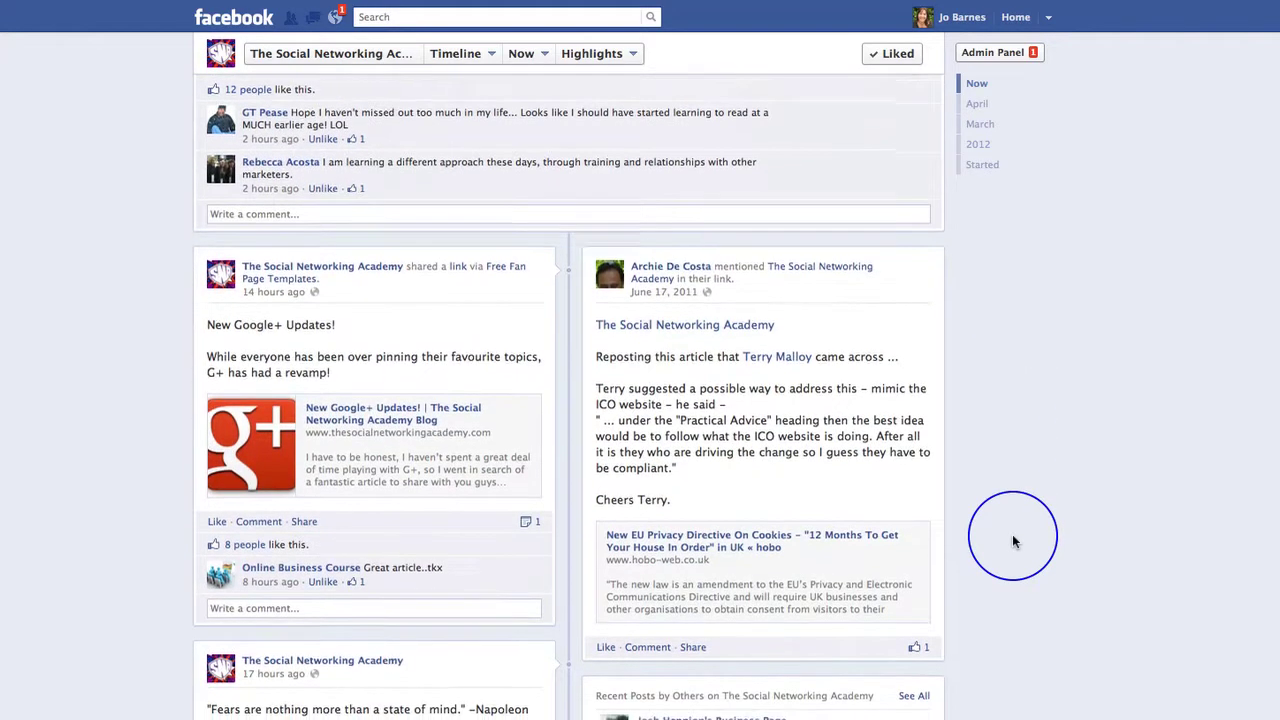
scroll(1013, 541, "down", 20)
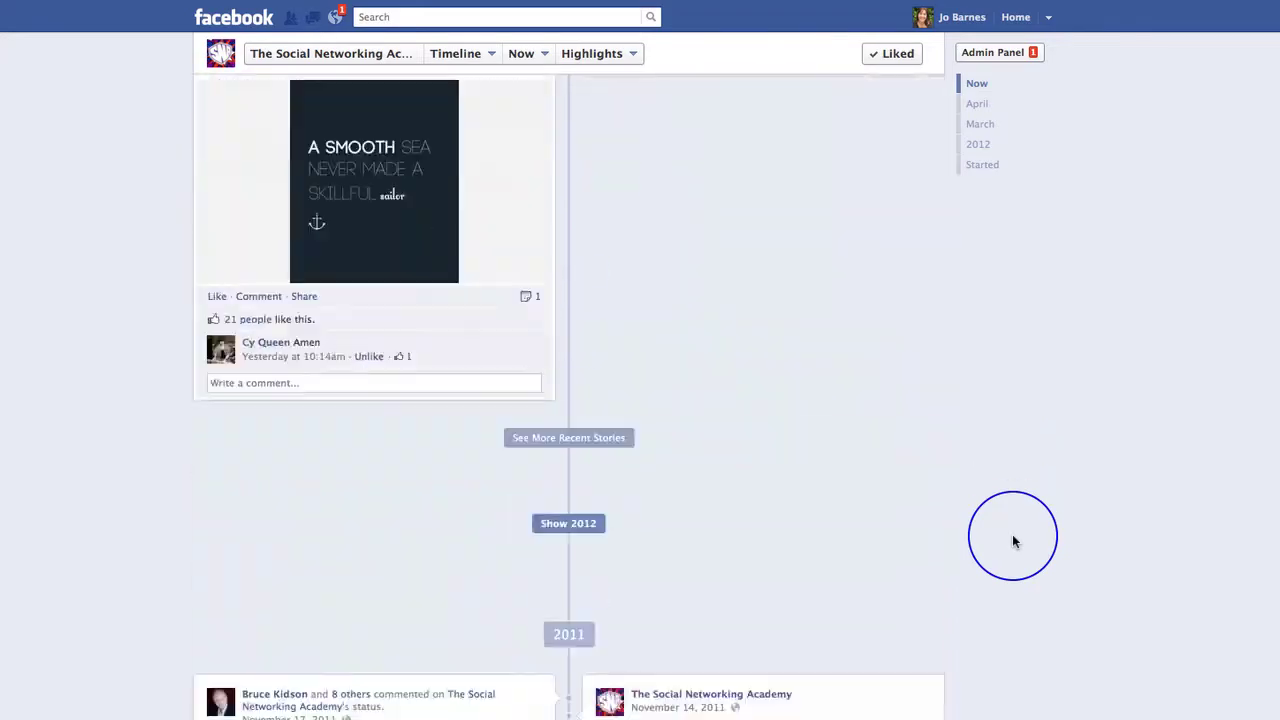
scroll(1013, 541, "down", 20)
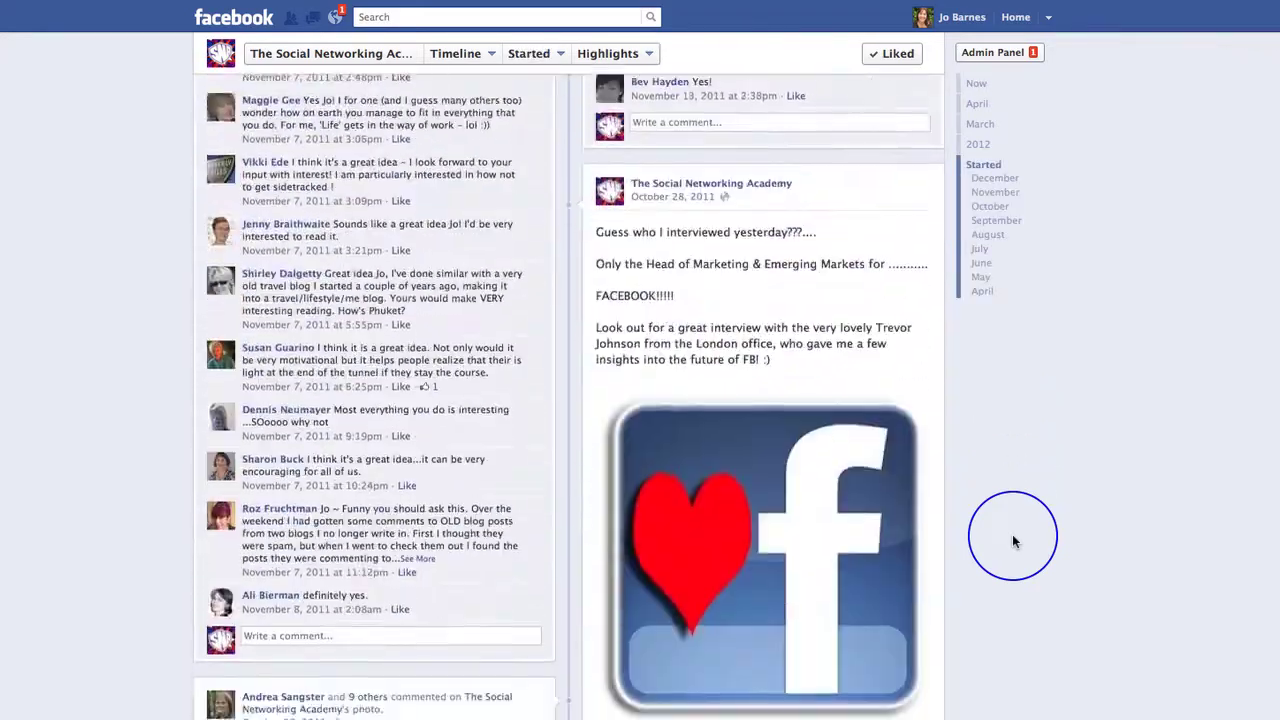
scroll(1013, 541, "down", 20)
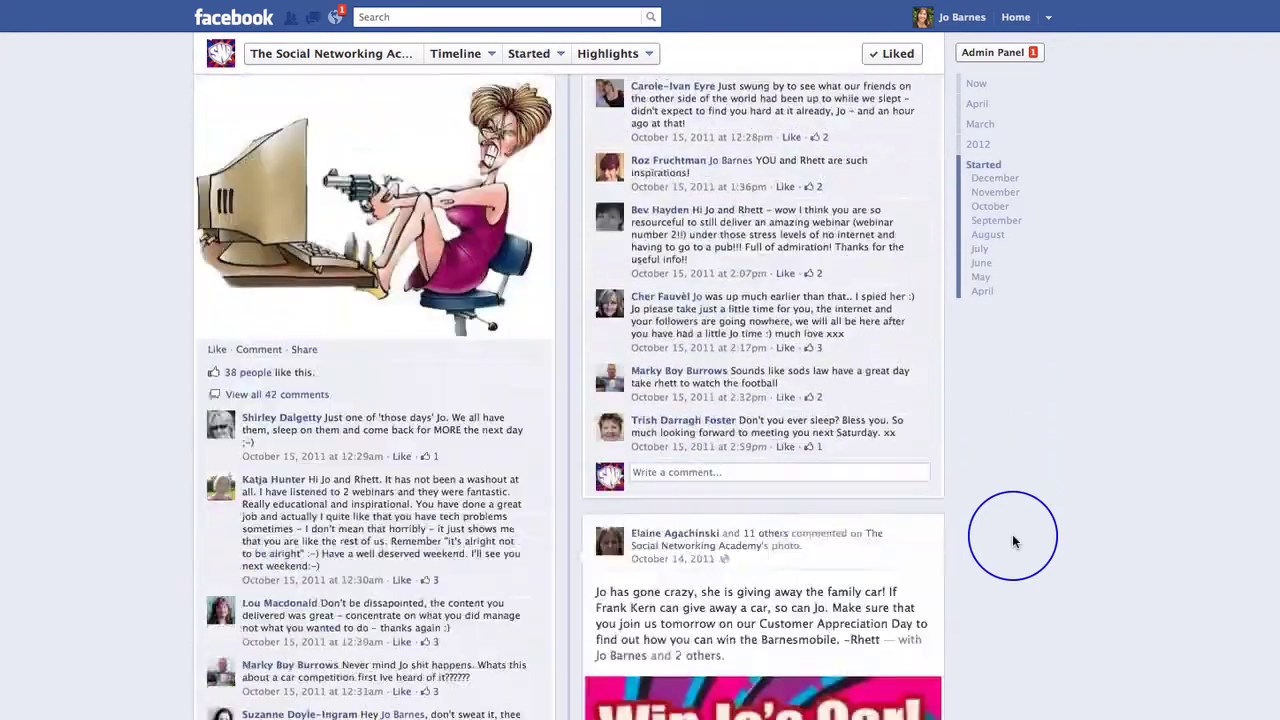
scroll(1013, 541, "down", 15)
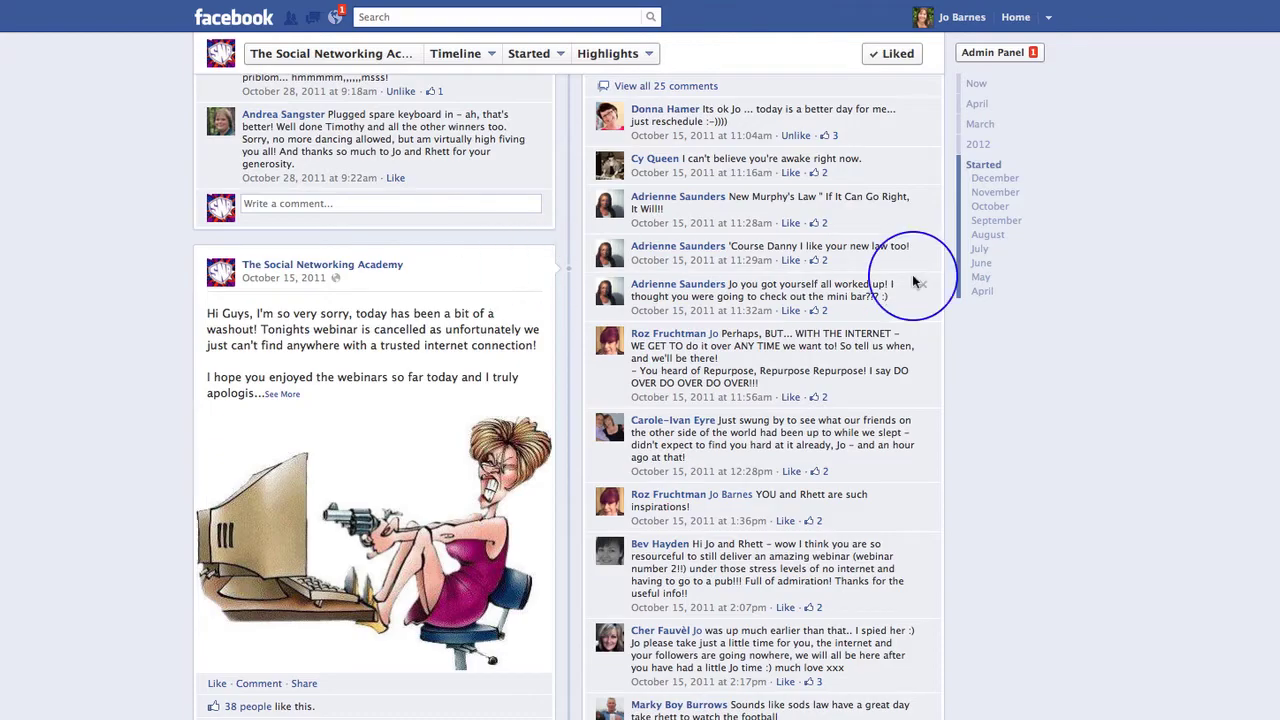
scroll(913, 281, "up", 20)
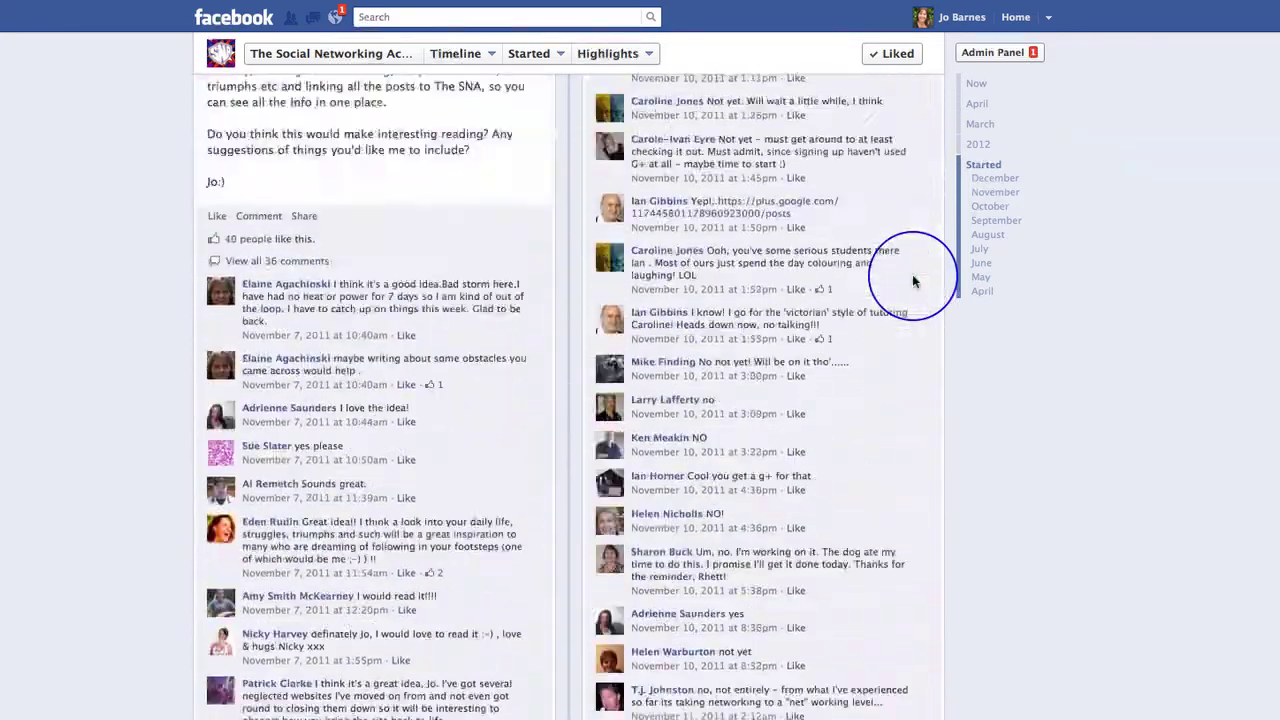
scroll(913, 281, "up", 20)
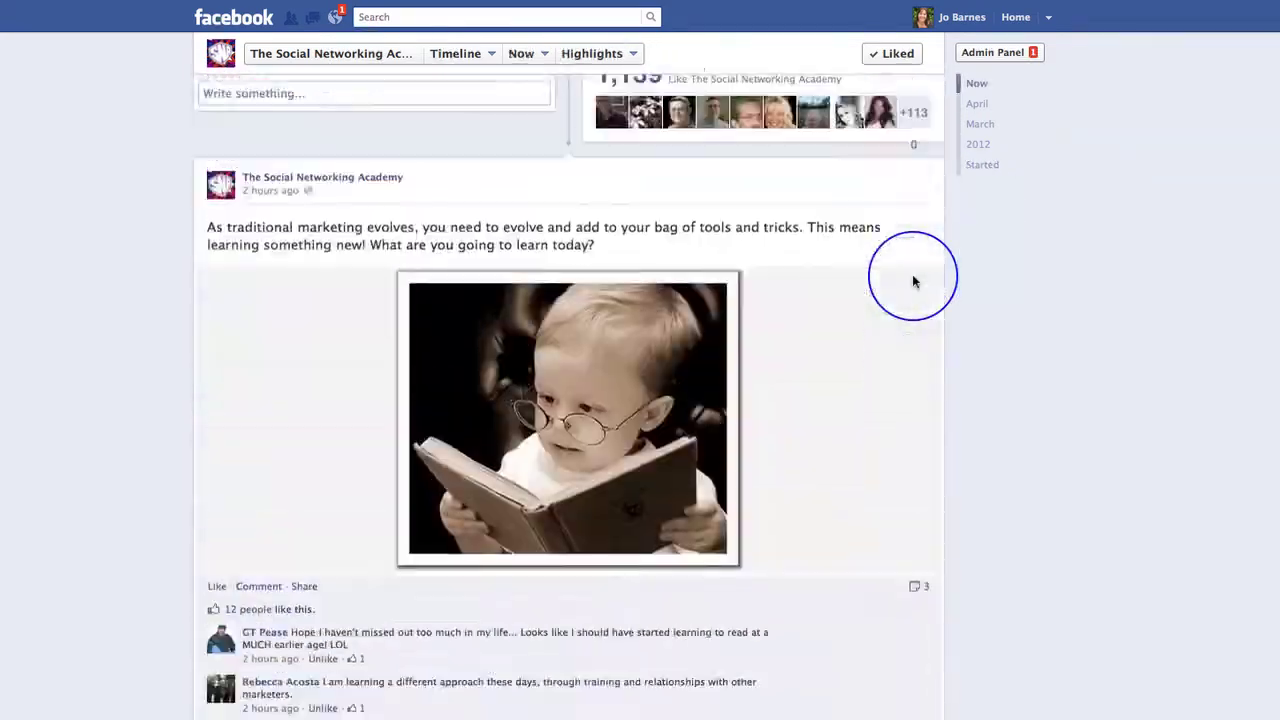
scroll(913, 278, "up", 5)
scroll(949, 536, "down", 3)
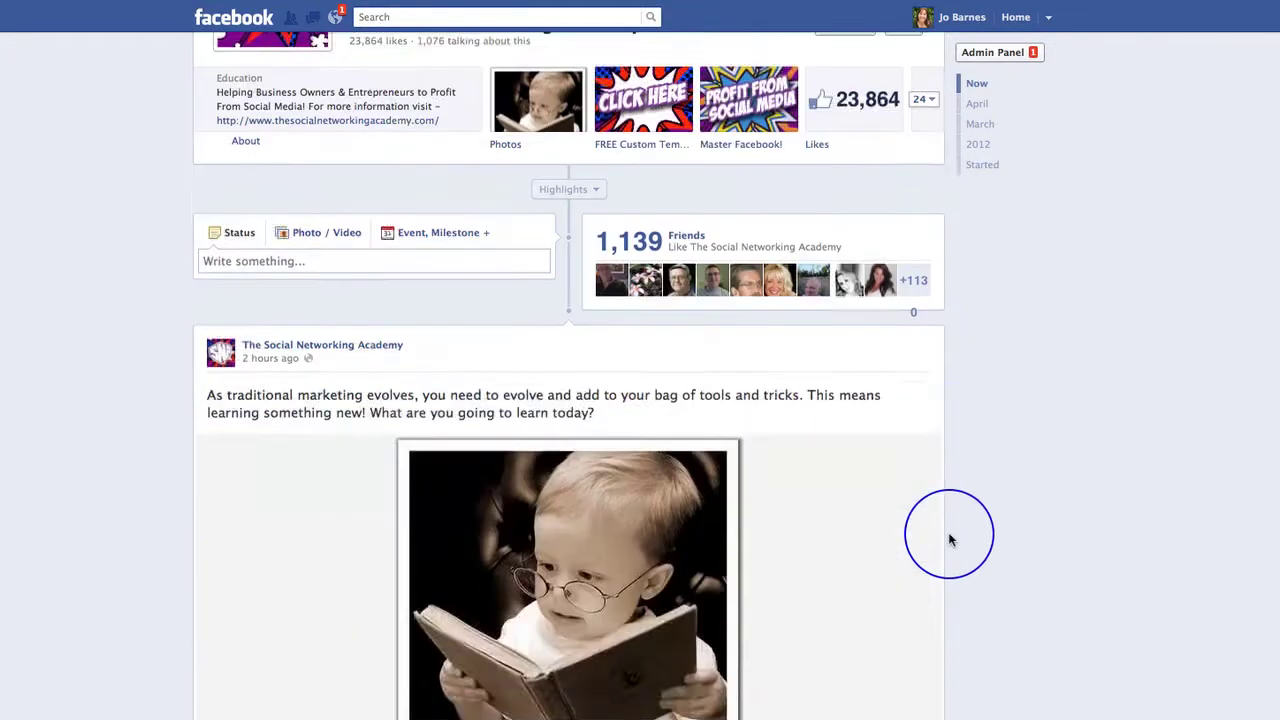
scroll(949, 540, "down", 3)
scroll(949, 538, "up", 2)
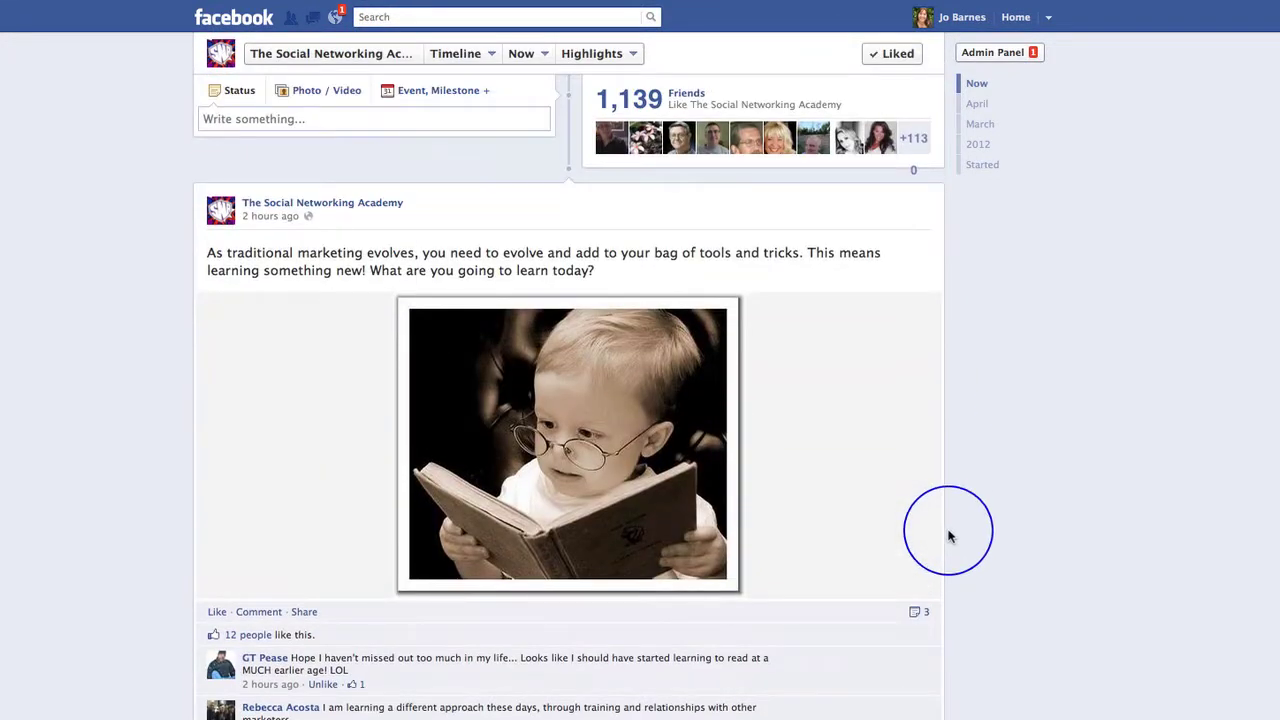
Pin the learning post with the baby photo to the top of the timeline
mouse_move(925, 212)
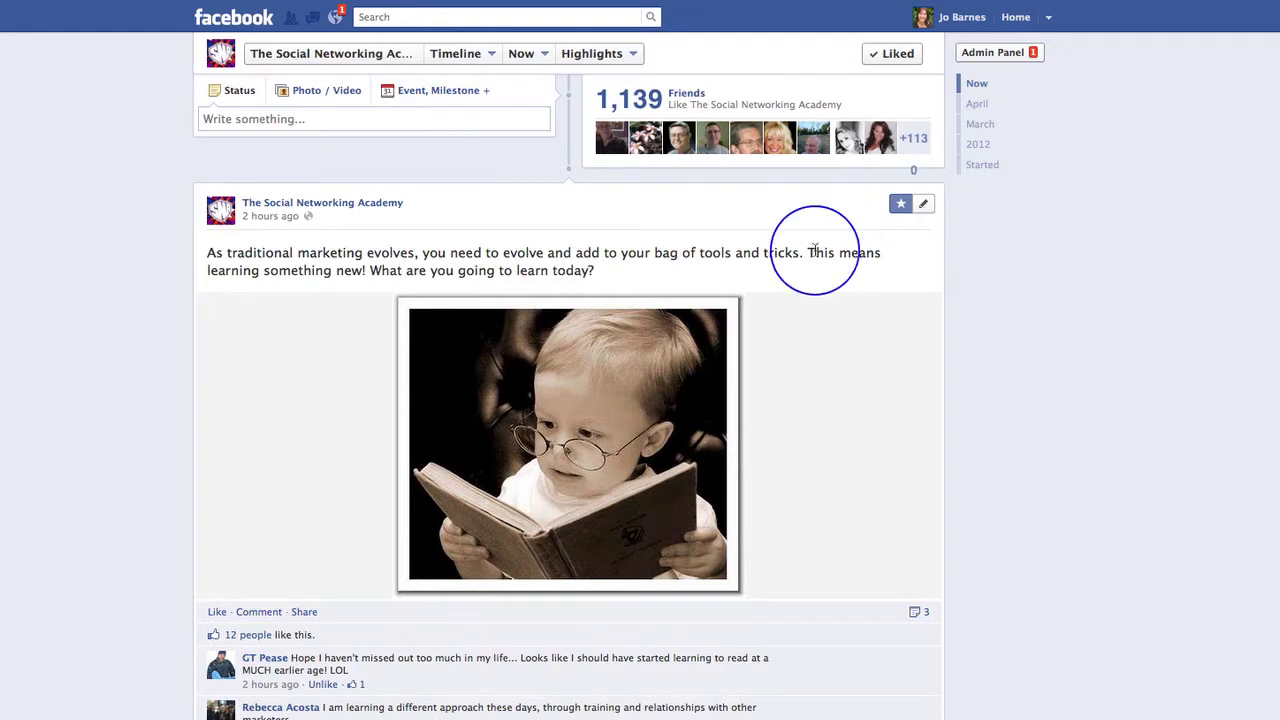
scroll(790, 250, "up", 3)
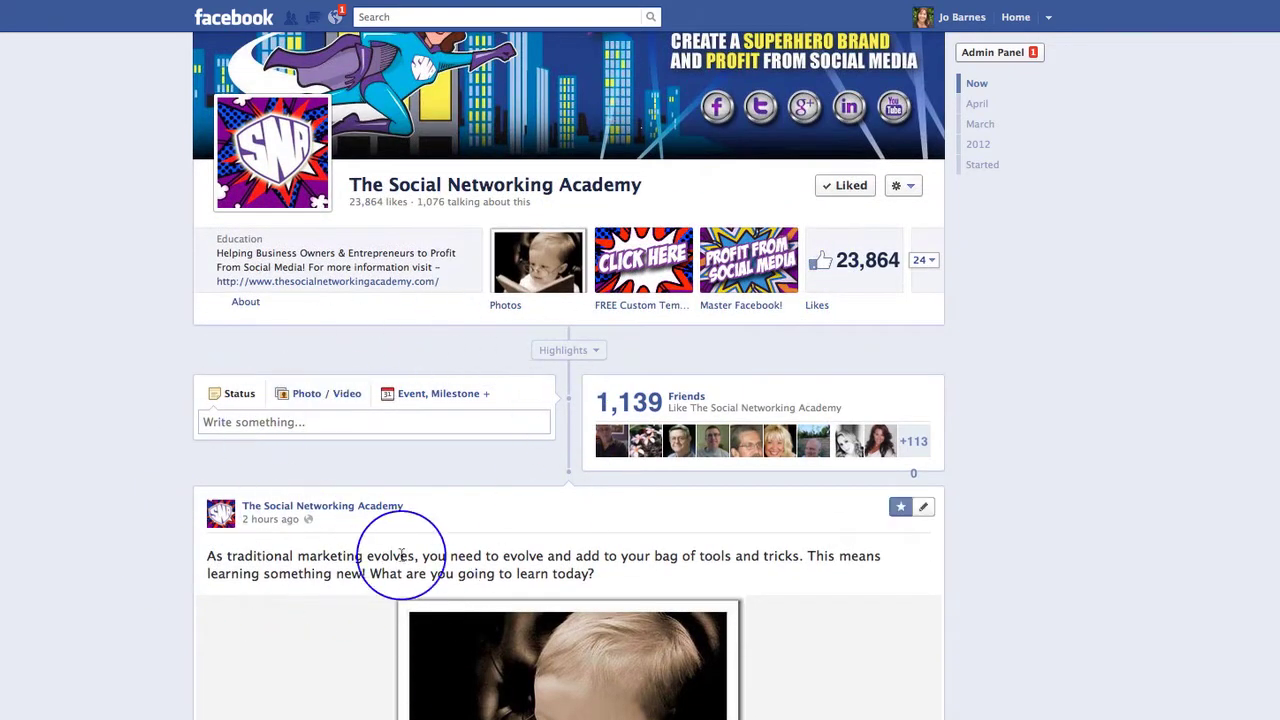
scroll(912, 595, "down", 3)
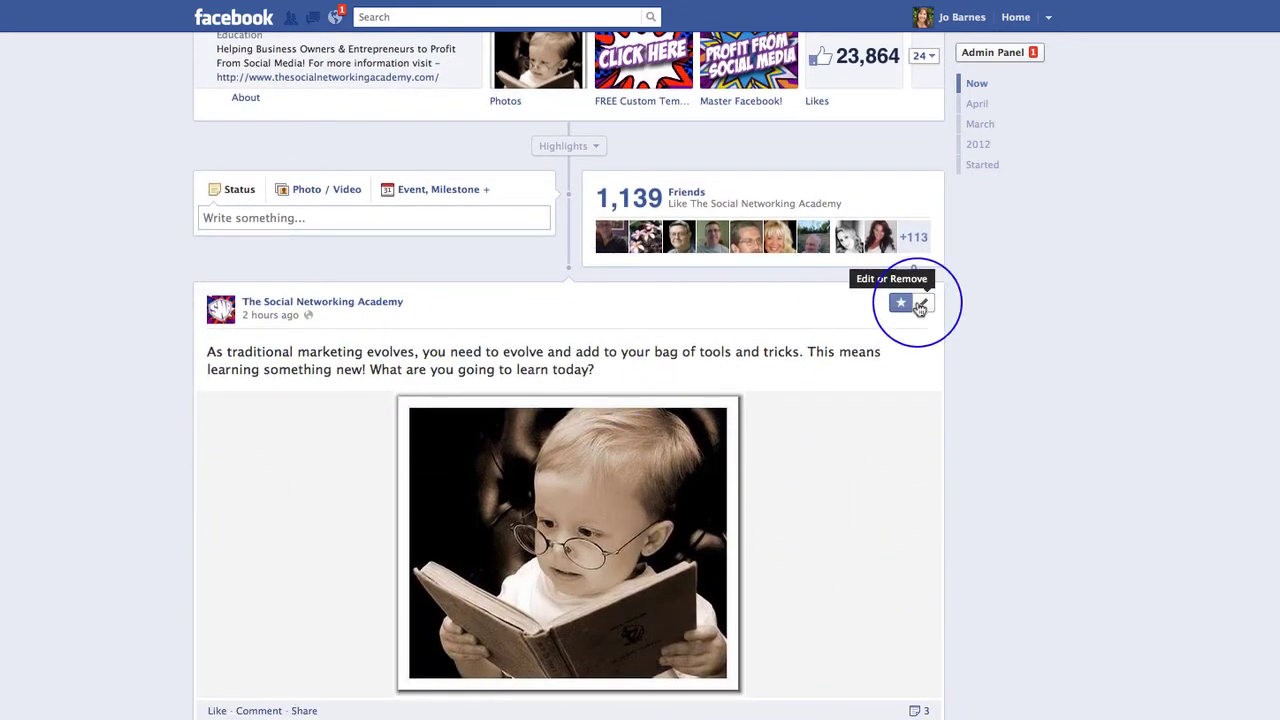
left_click(923, 305)
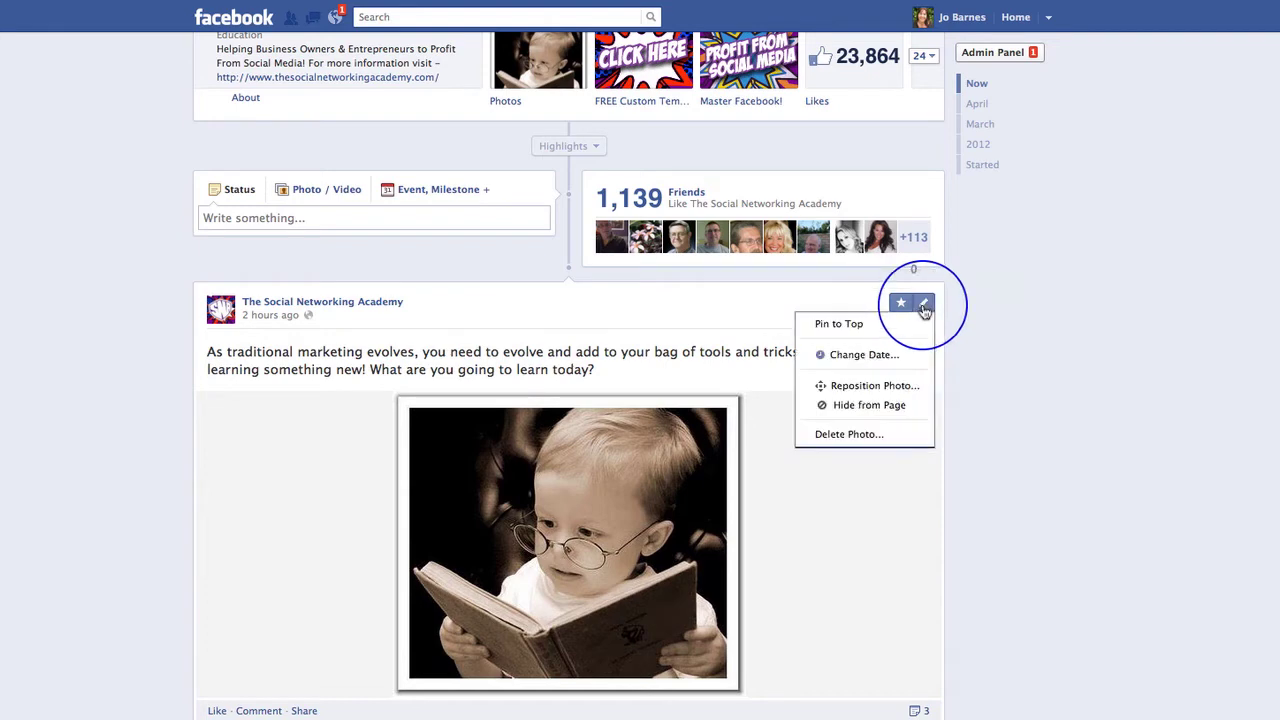
left_click(853, 326)
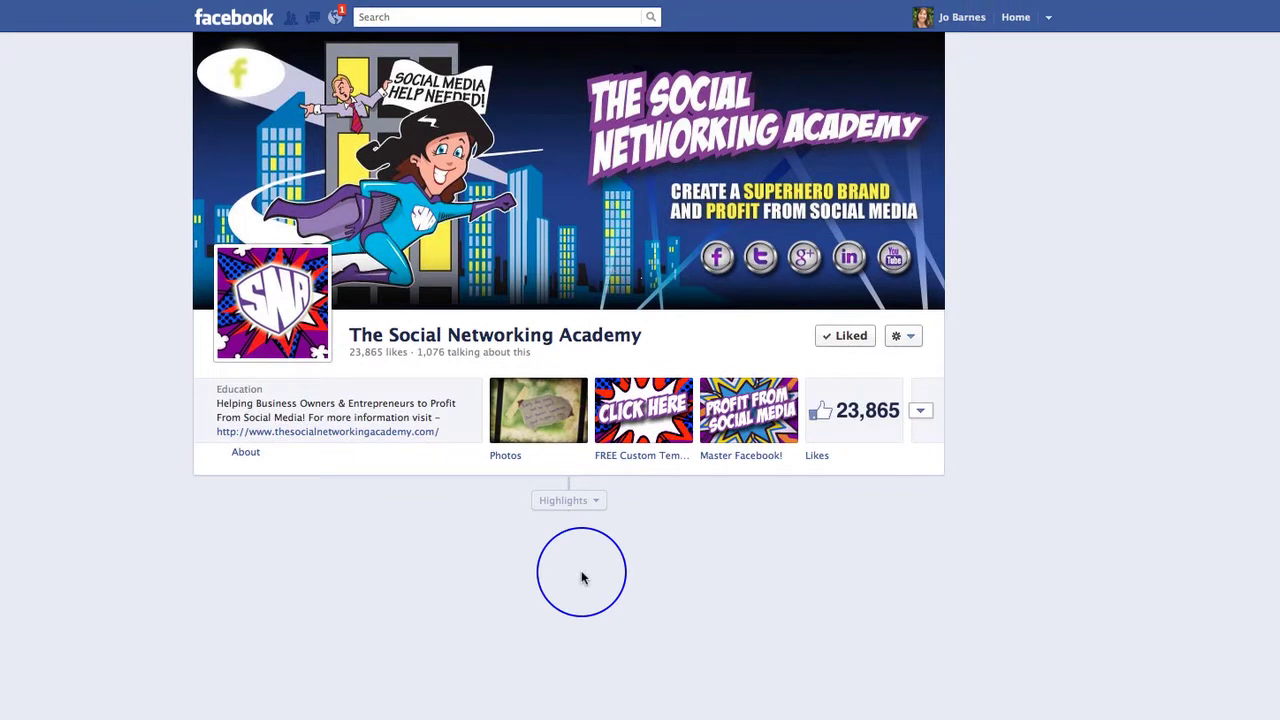
scroll(580, 577, "down", 5)
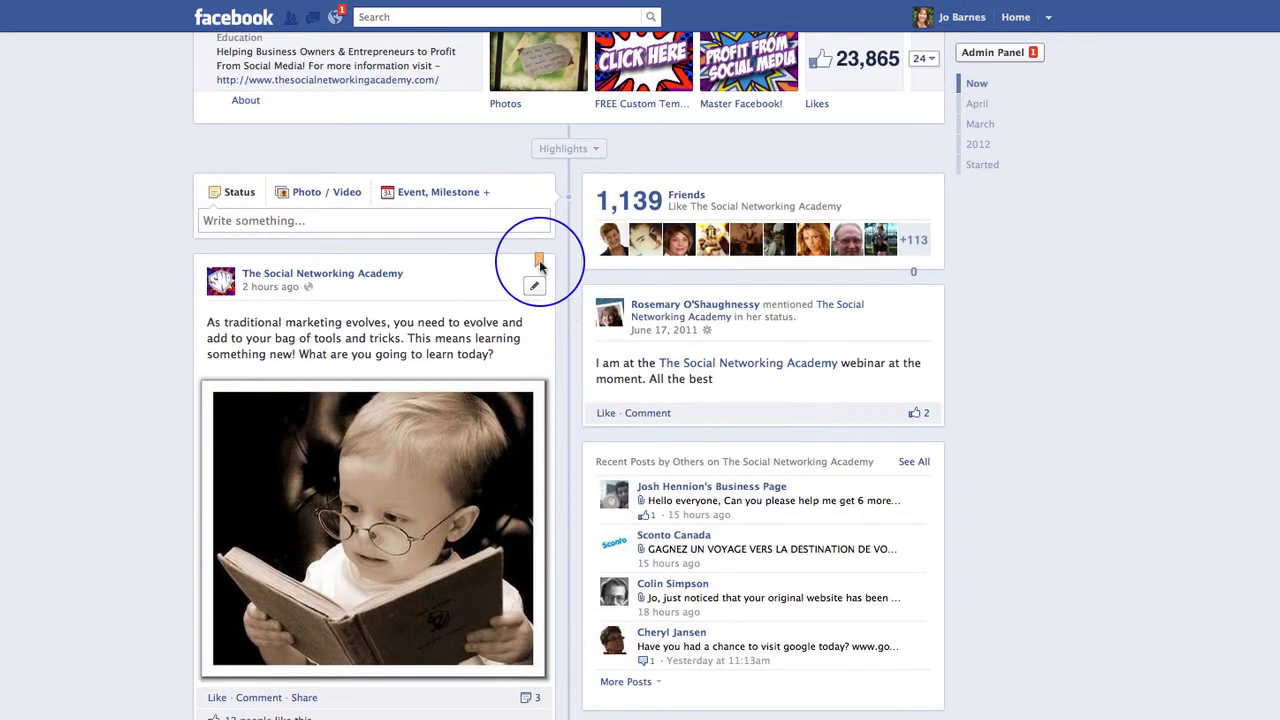
scroll(582, 447, "down", 5)
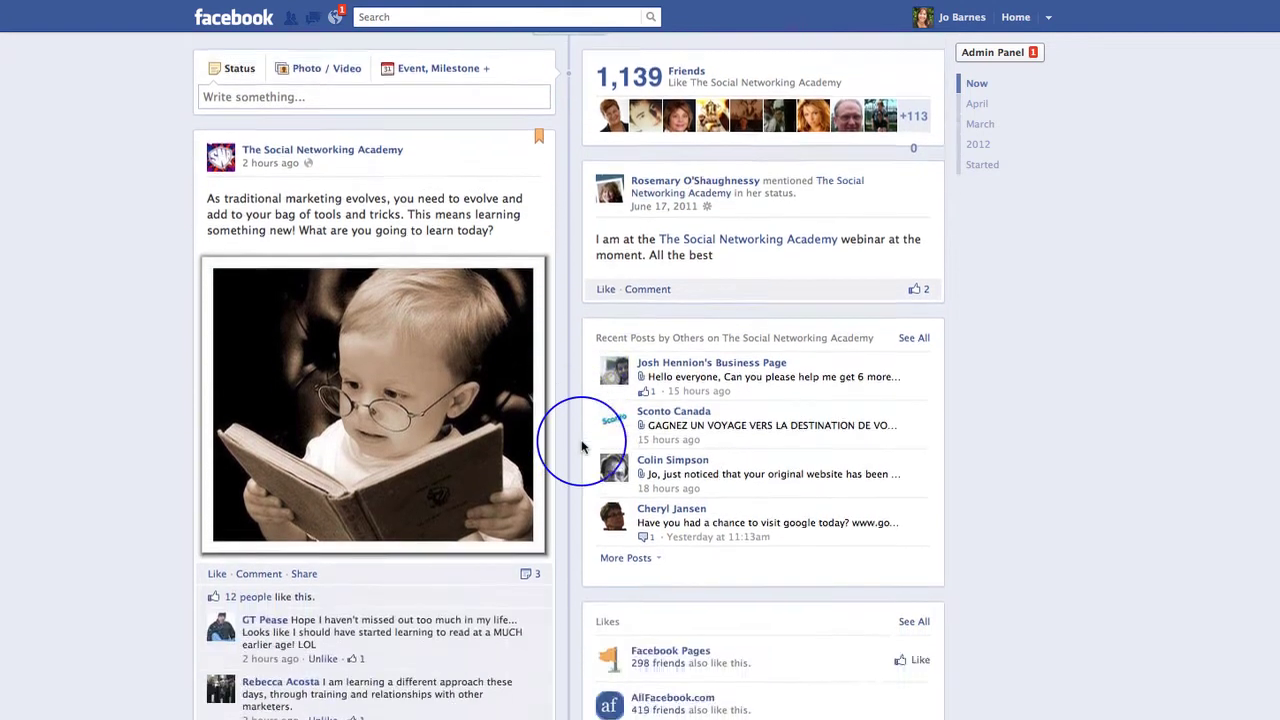
scroll(582, 447, "up", 4)
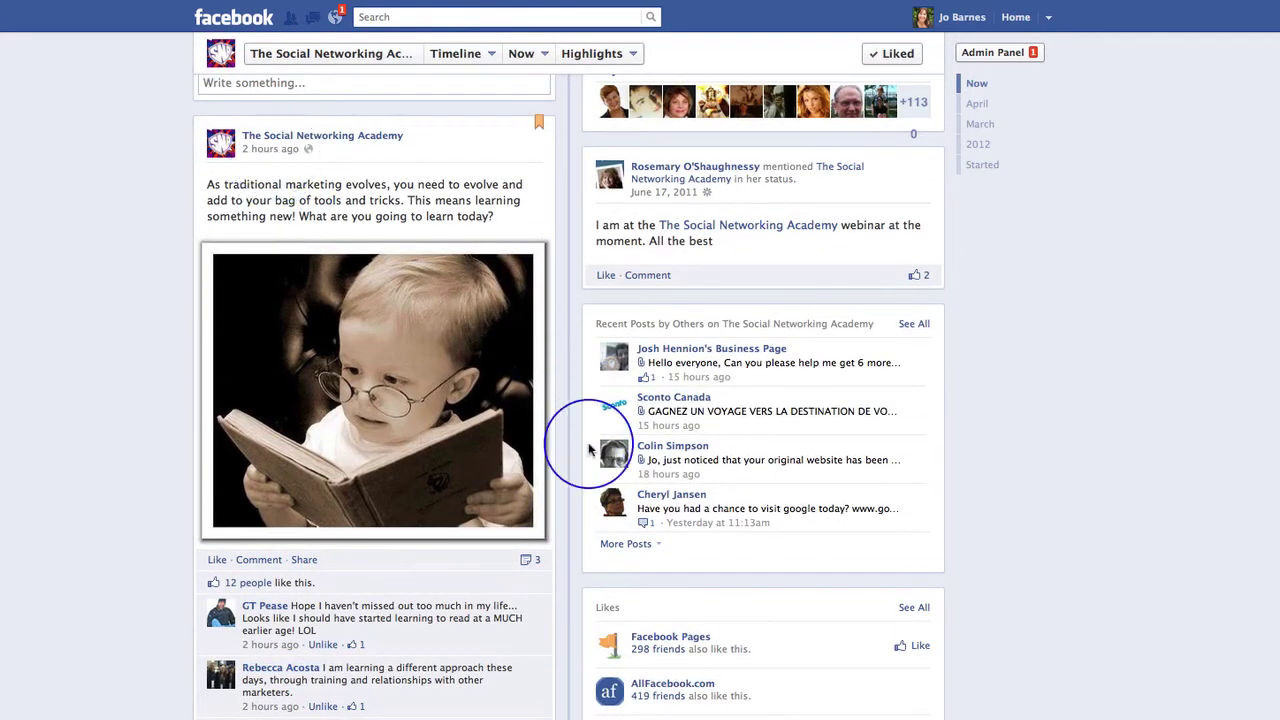
scroll(588, 445, "down", 6)
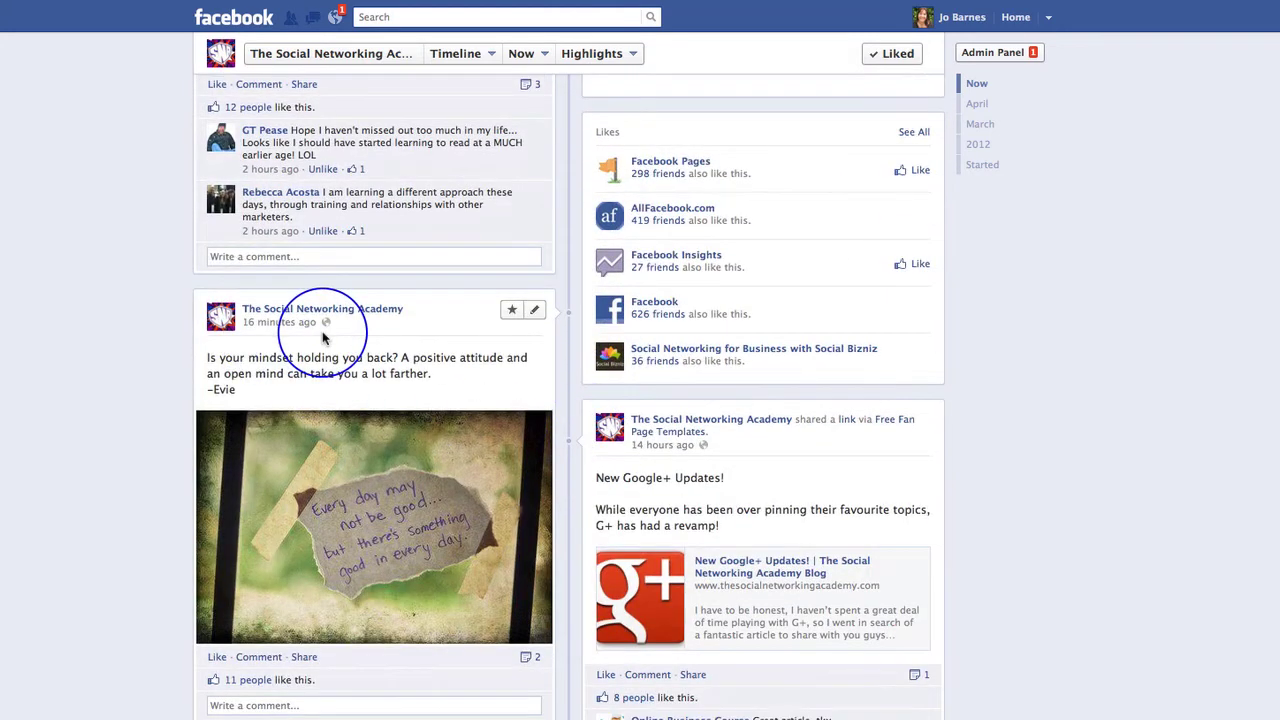
scroll(403, 338, "up", 6)
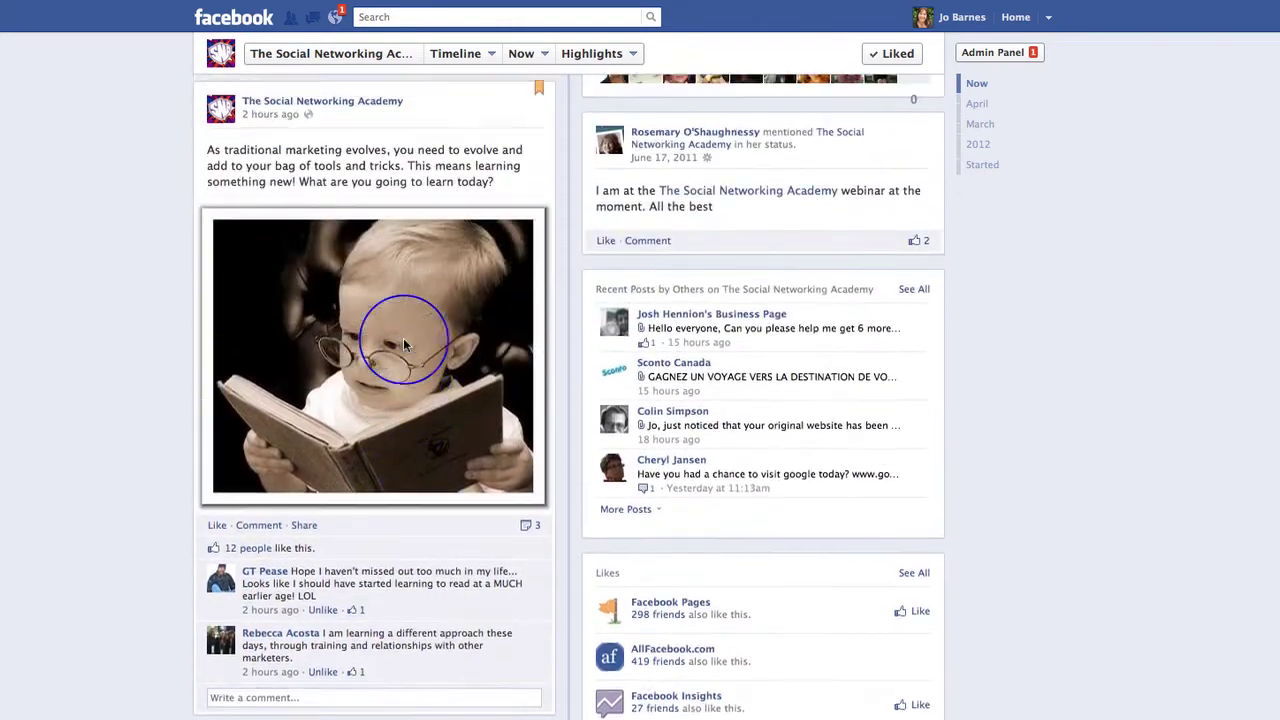
scroll(403, 338, "up", 1)
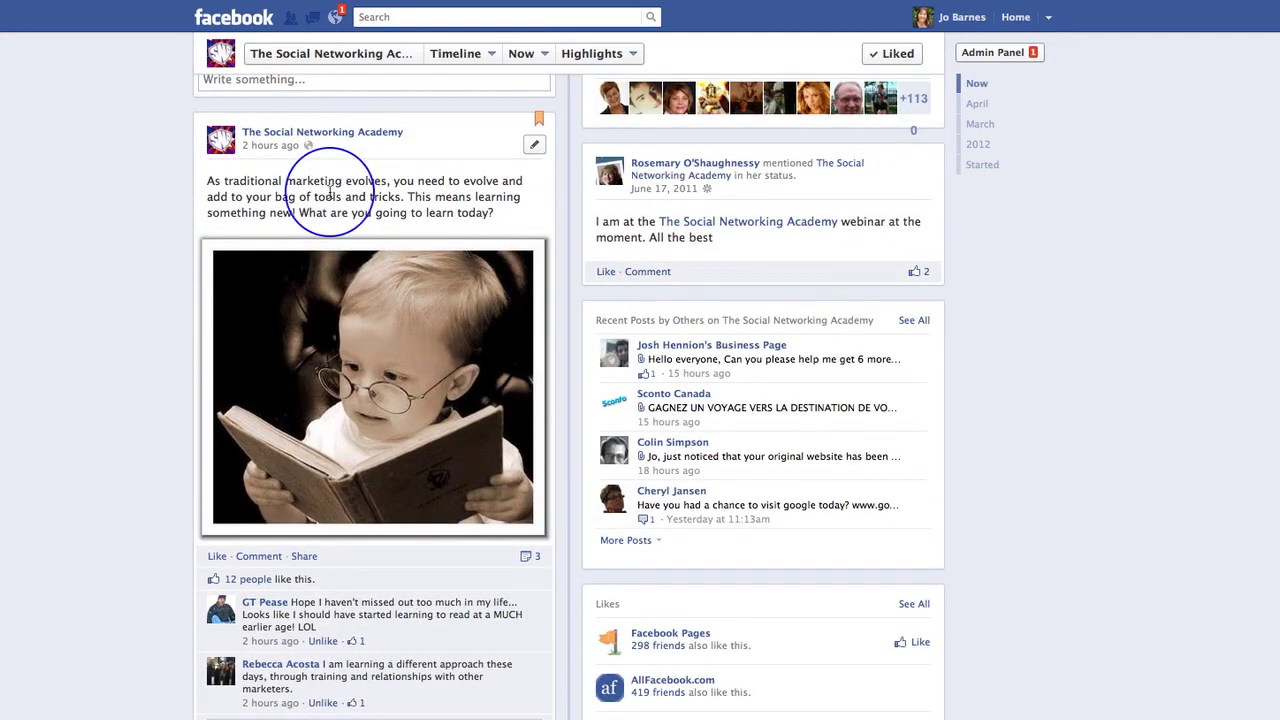
scroll(548, 597, "down", 1)
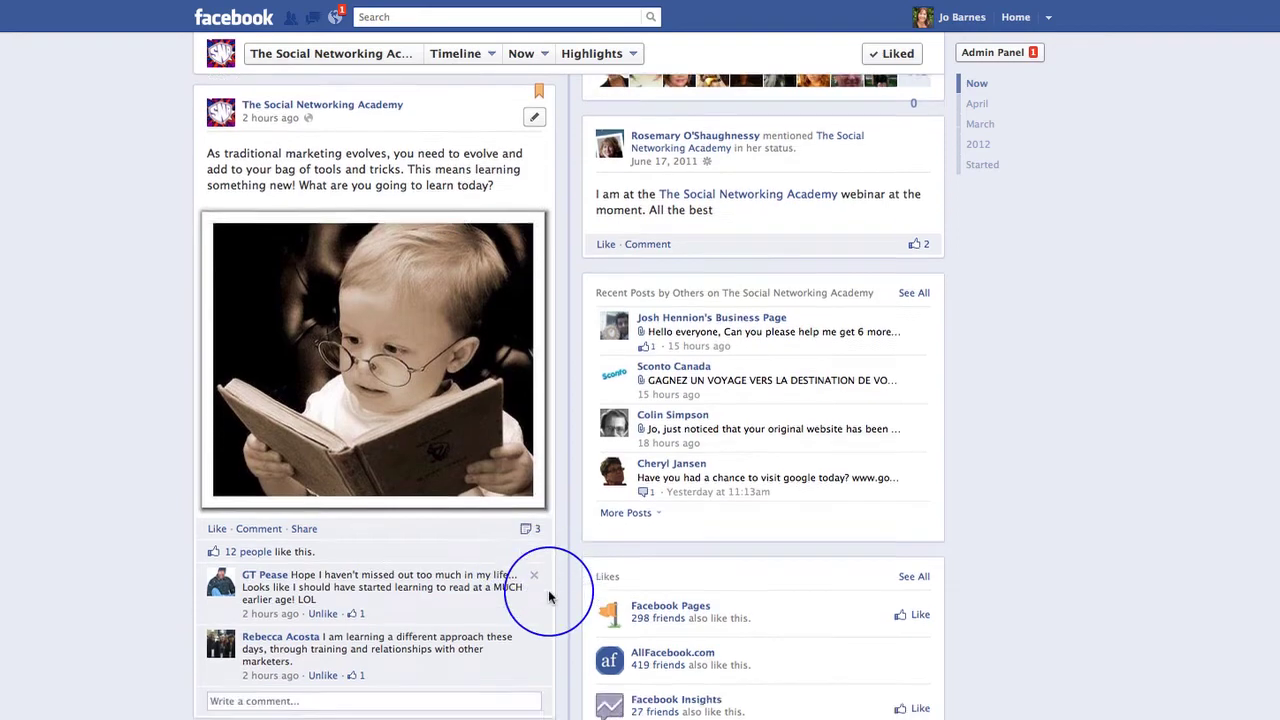
scroll(548, 597, "down", 10)
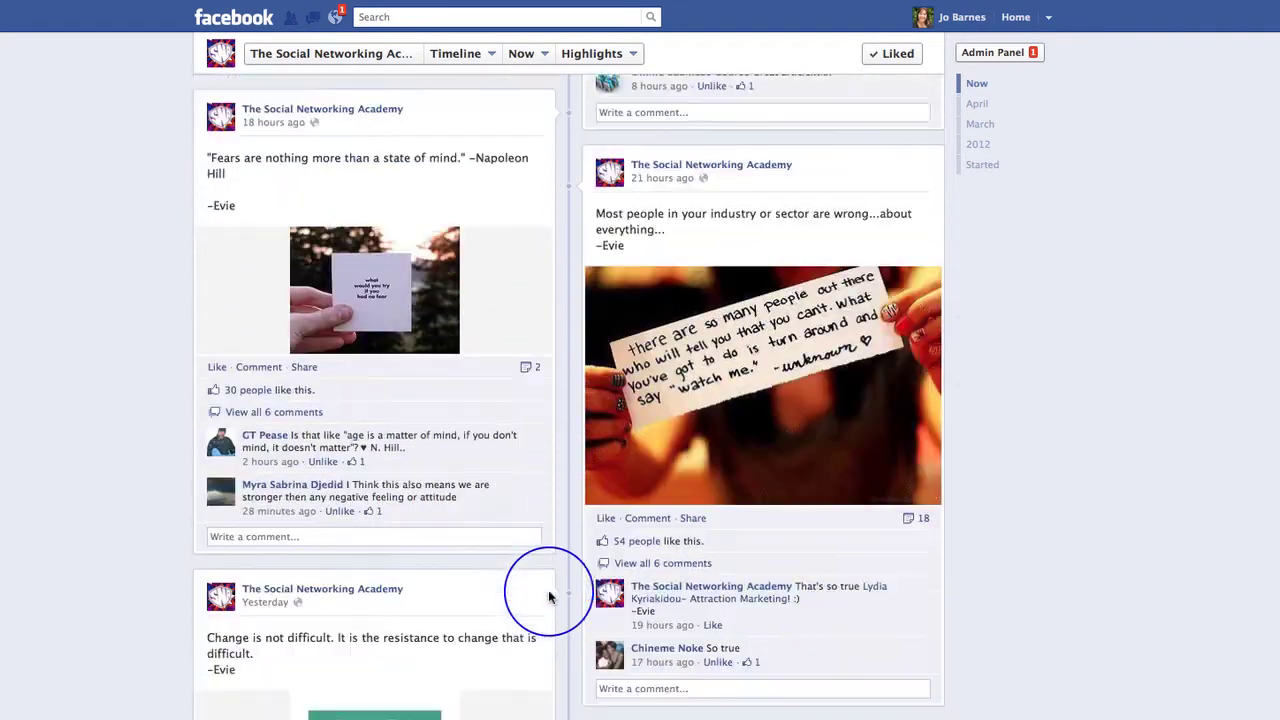
scroll(548, 597, "up", 10)
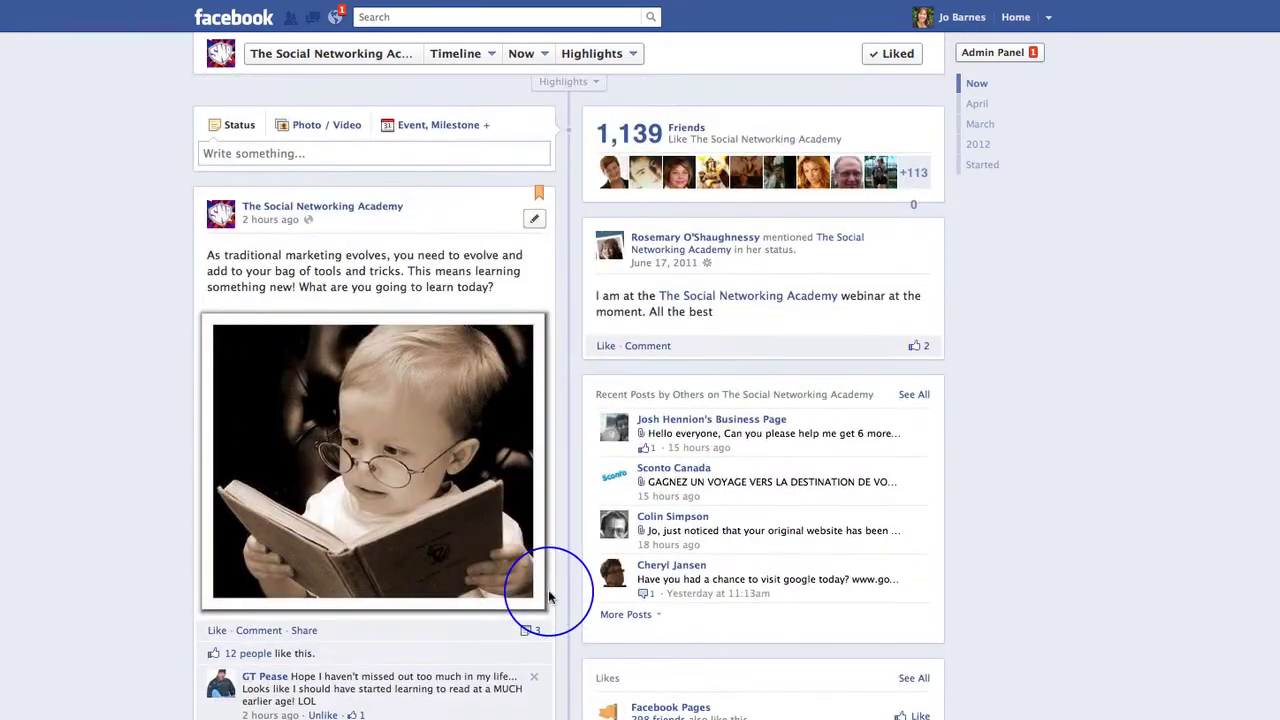
scroll(548, 318, "up", 3)
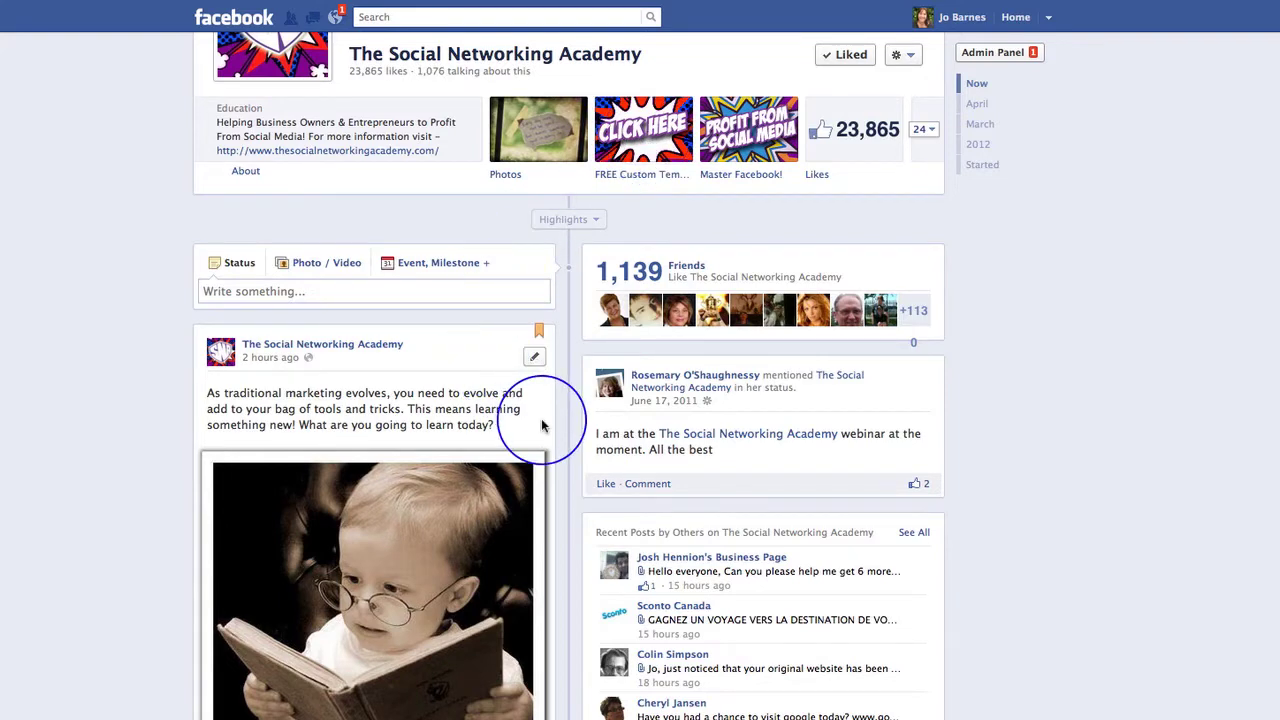
scroll(530, 440, "down", 1)
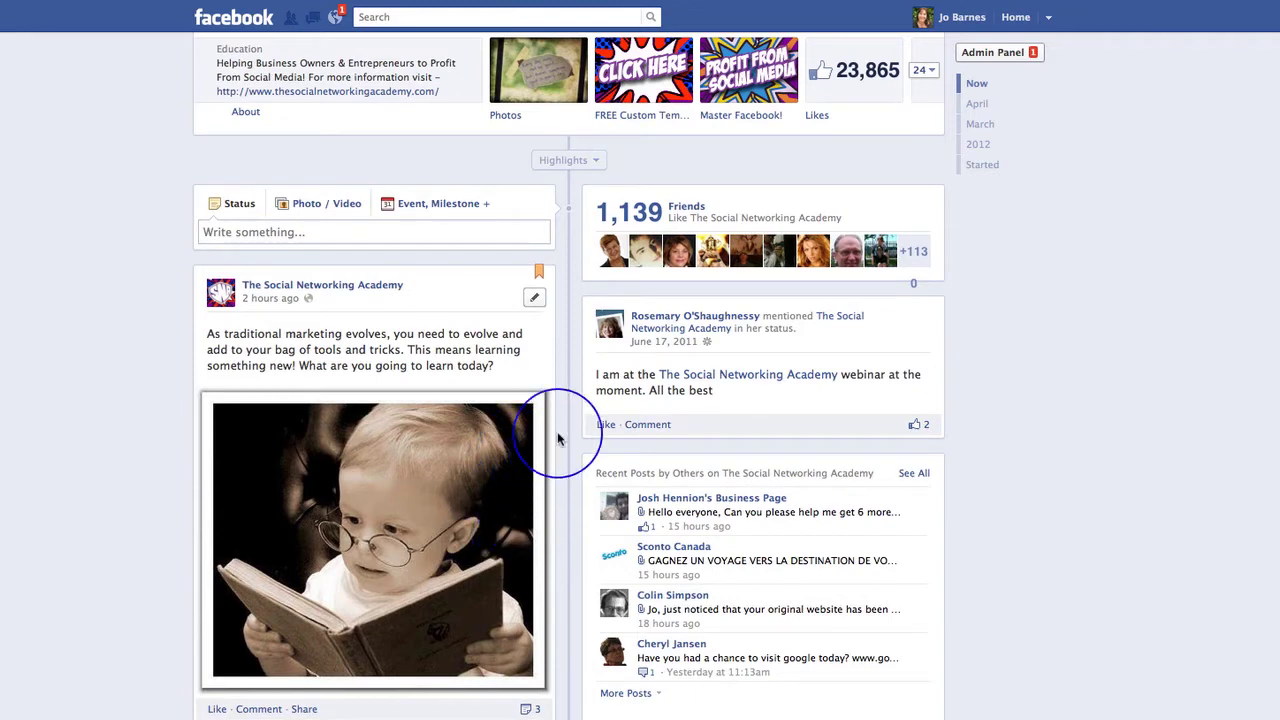
scroll(562, 505, "down", 2)
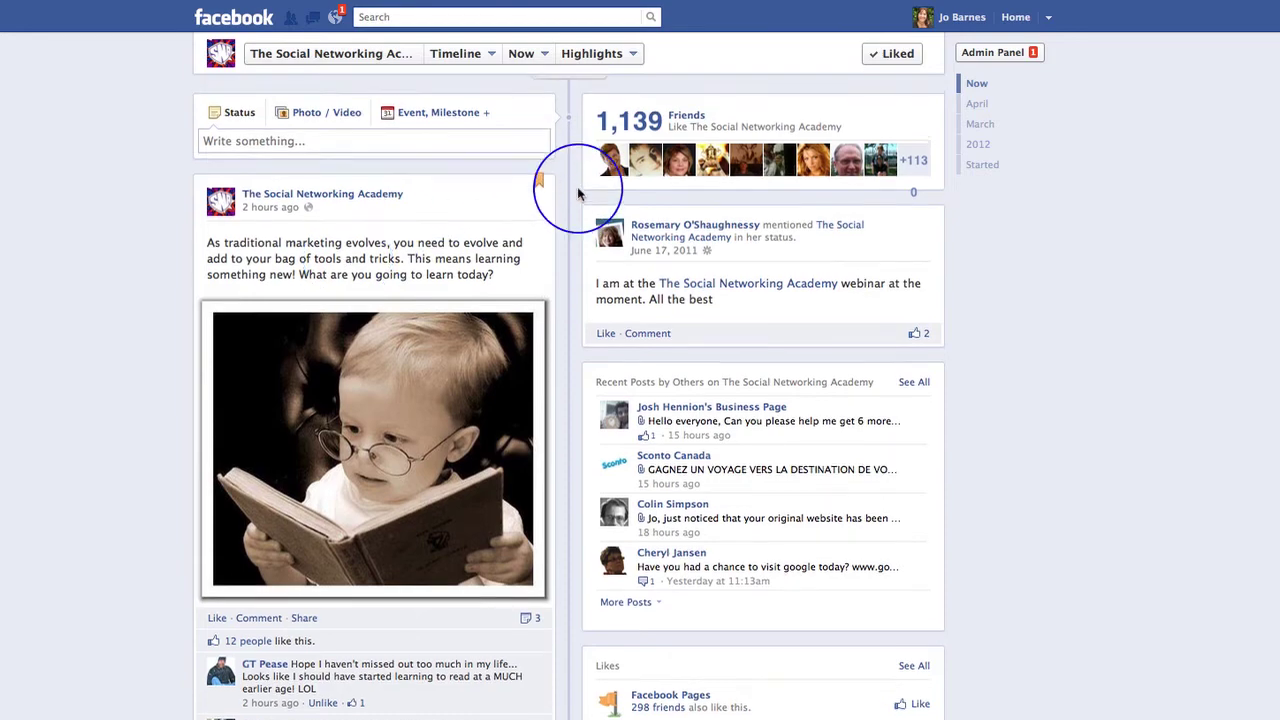
Open the pinned learning post's Edit or Remove menu showing Unpin From Top
scroll(577, 193, "up", 5)
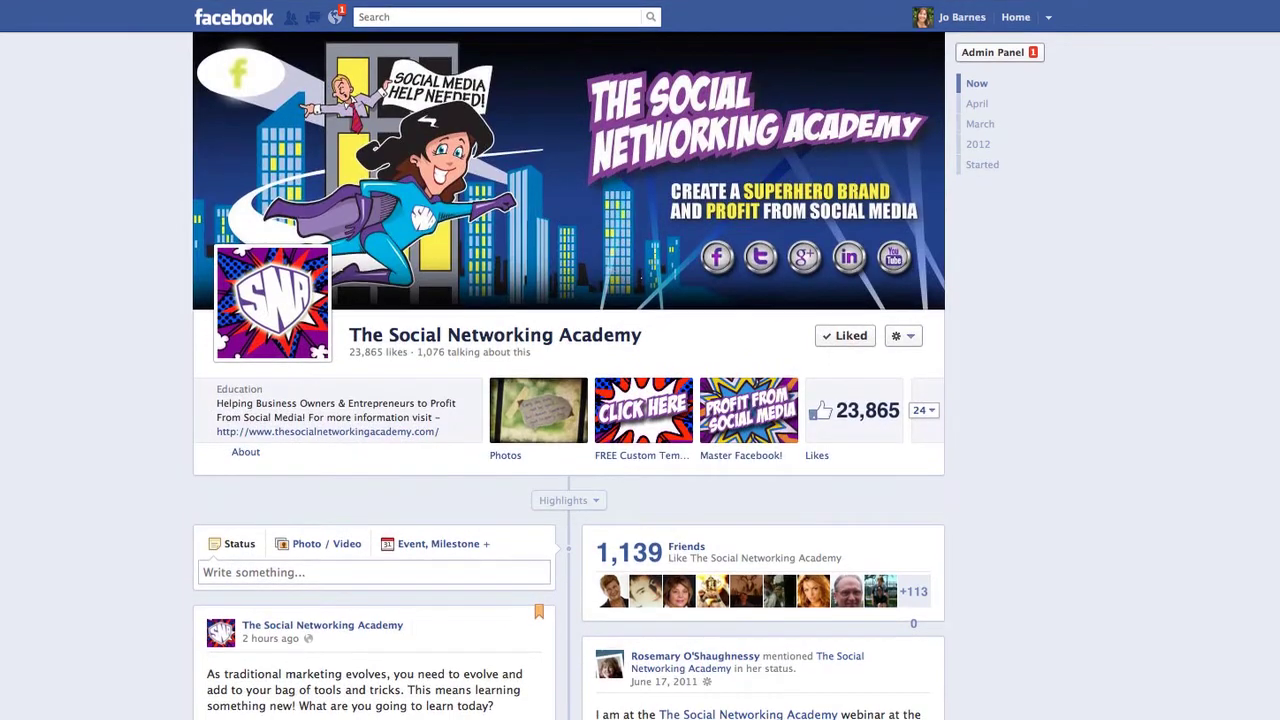
scroll(443, 243, "down", 3)
left_click(535, 332)
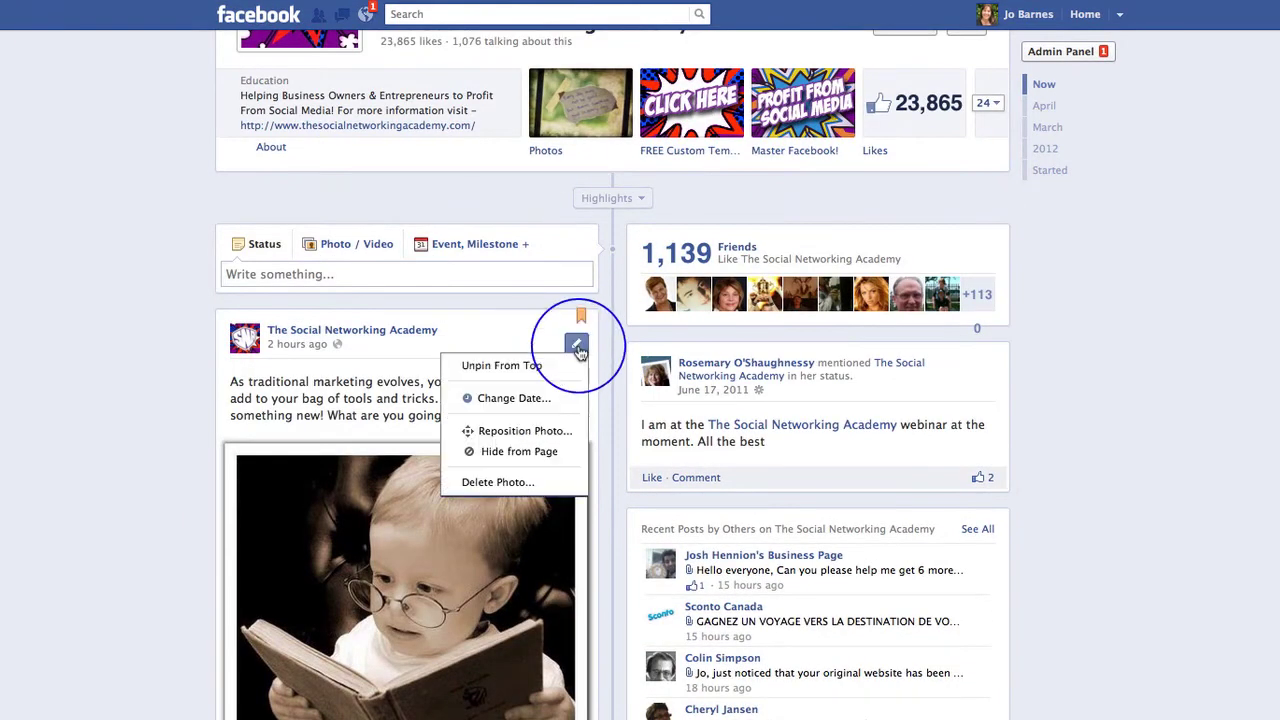